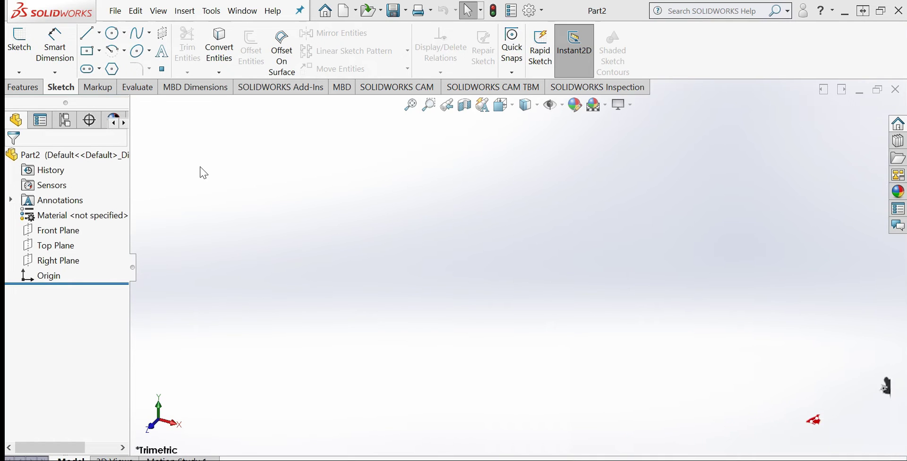
Step: Start a sketch on the Front Plane and draw a center rectangle from the origin
right_click(58, 236)
left_click(71, 213)
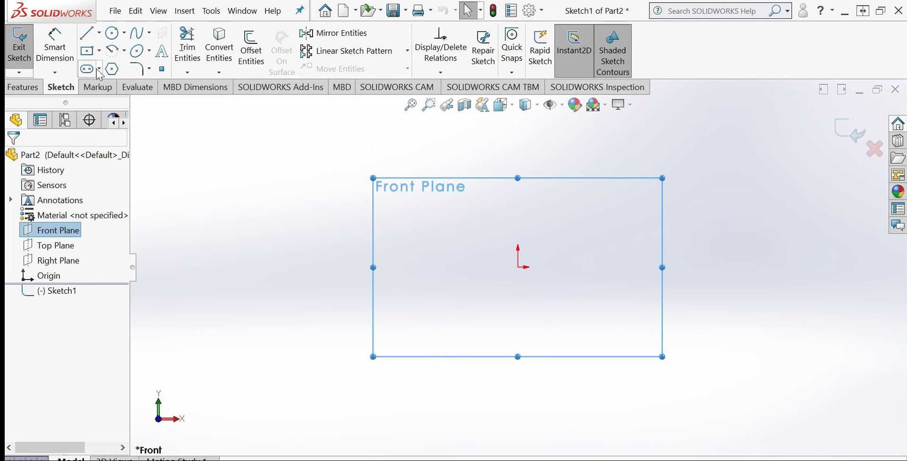
left_click(99, 51)
left_click(91, 86)
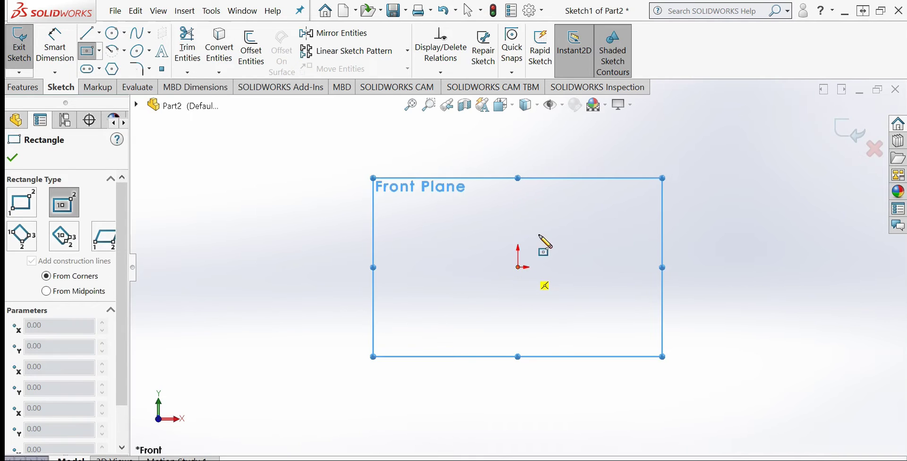
left_click(517, 267)
left_click(630, 157)
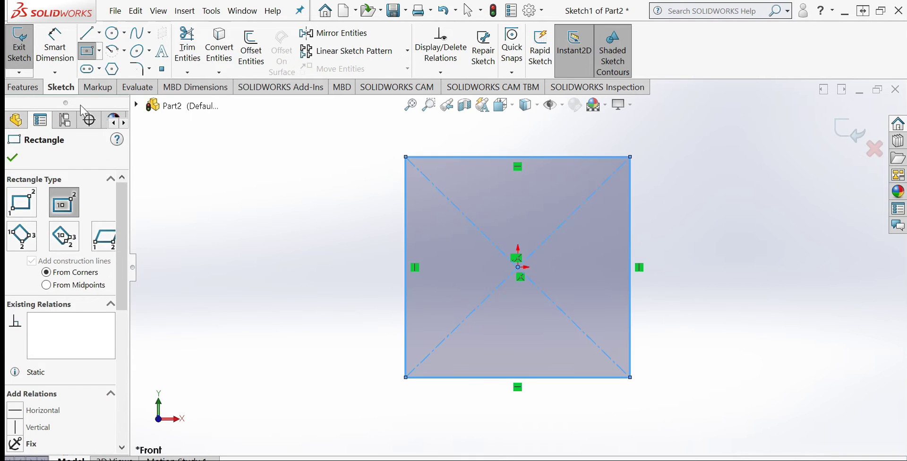
Step: Dimension the rectangle 150 tall on the left edge and 200 wide on the top edge
left_click(56, 45)
left_click(363, 307)
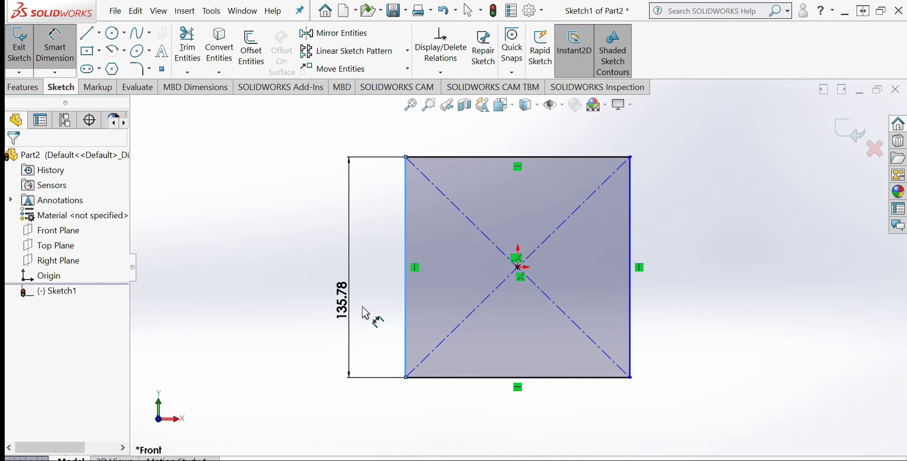
left_click(365, 314)
type("150")
key("Return")
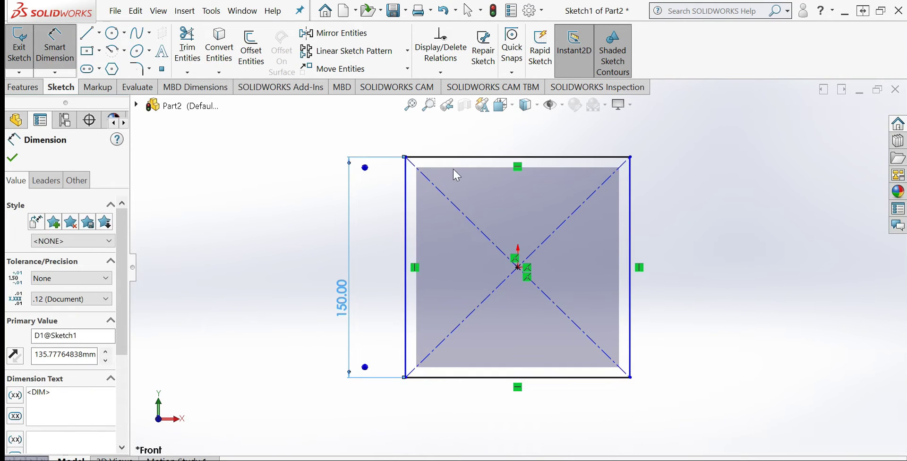
left_click(472, 157)
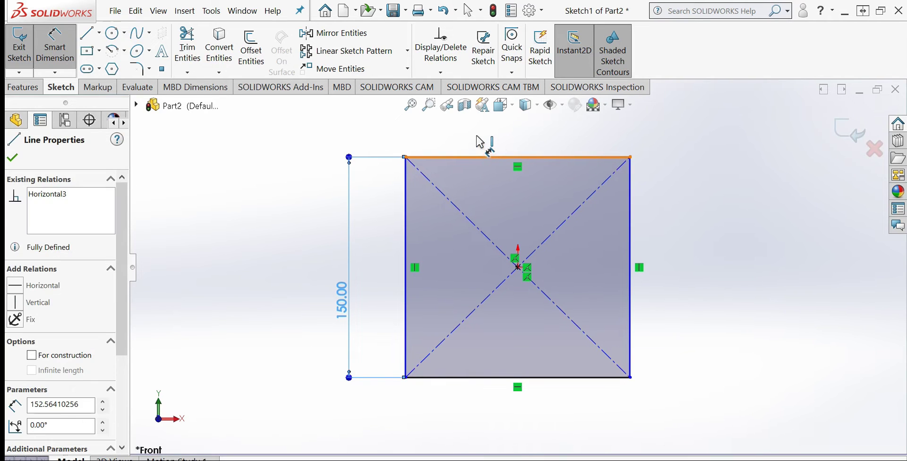
left_click(493, 148)
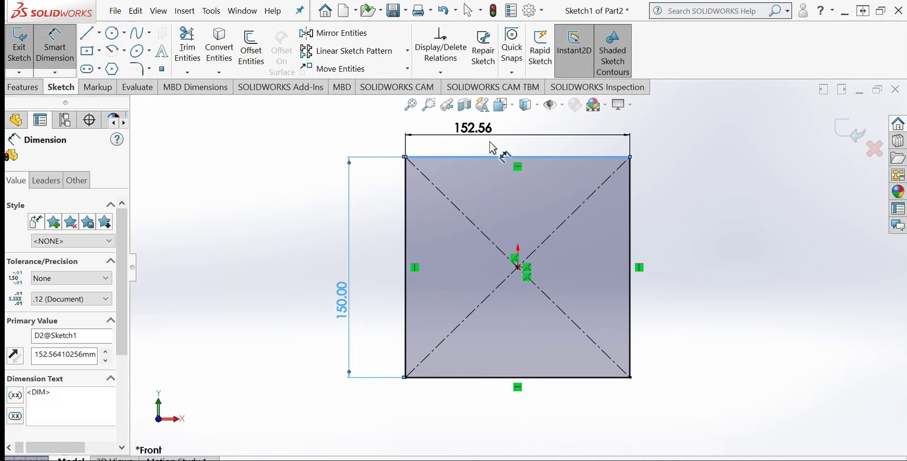
type("200")
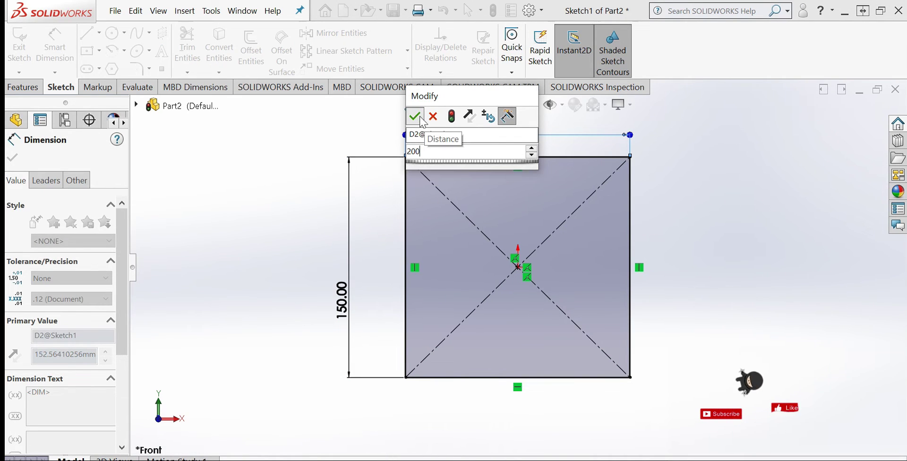
key("Return")
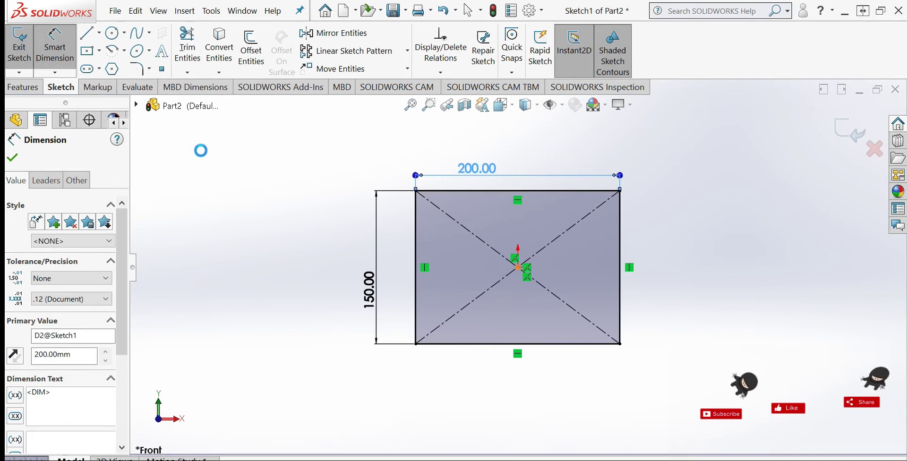
left_click(112, 33)
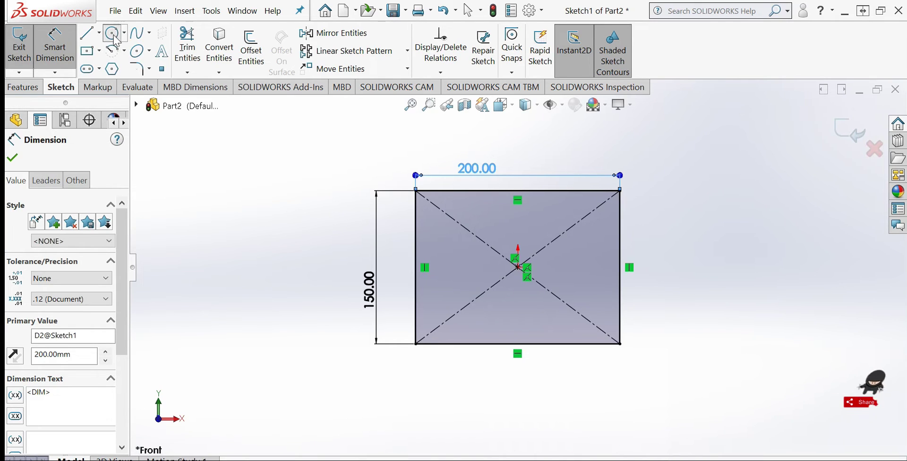
Step: Draw a circle above the rectangle centre and place its centre 100 from the left edge
left_click(518, 226)
left_click(532, 223)
key("Escape")
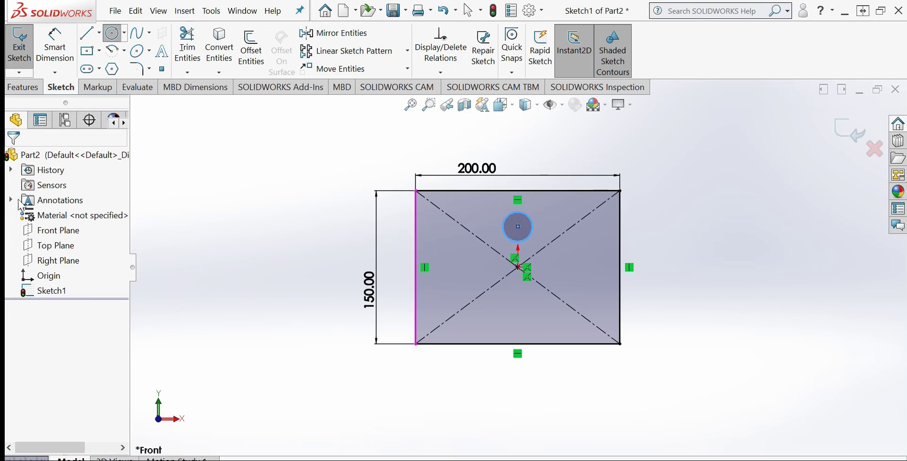
left_click(68, 47)
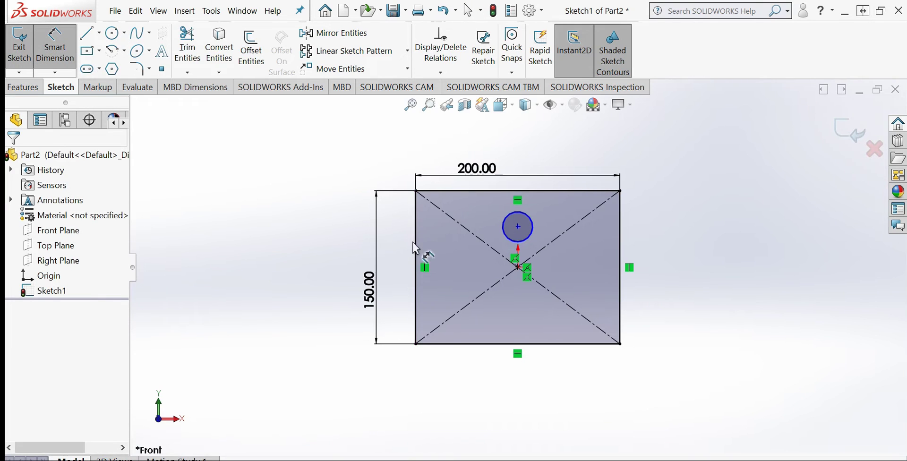
left_click(518, 227)
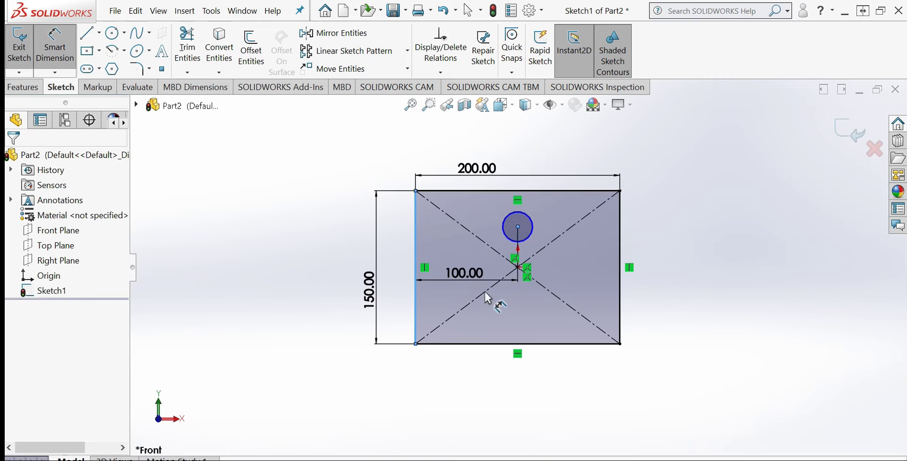
left_click(486, 293)
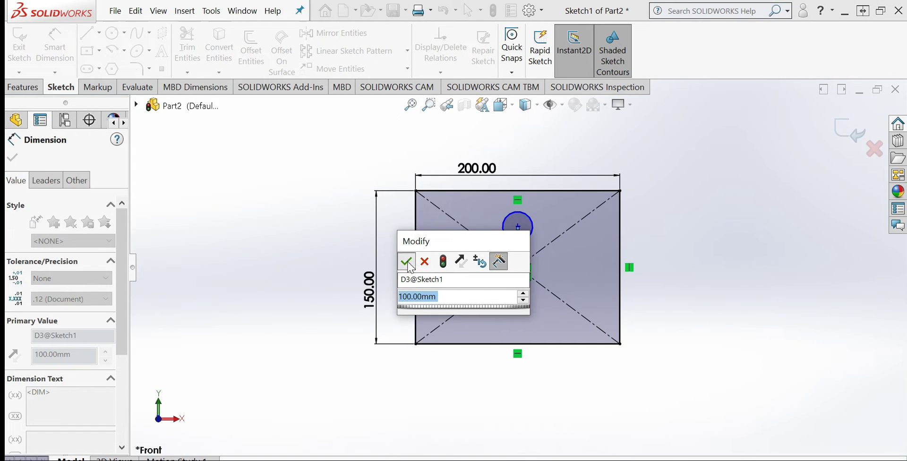
left_click(408, 262)
Step: Dimension the circle centre 75 from the rectangle's top edge
left_click(518, 228)
left_click(423, 191)
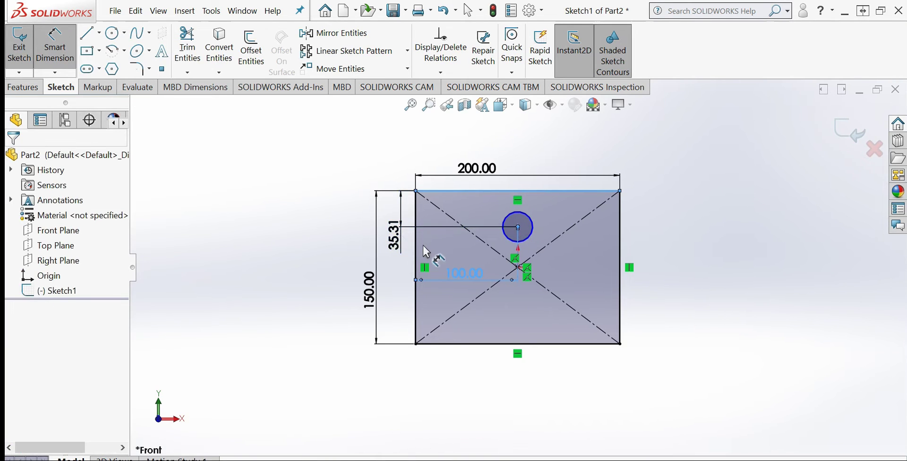
left_click(423, 243)
key("Return")
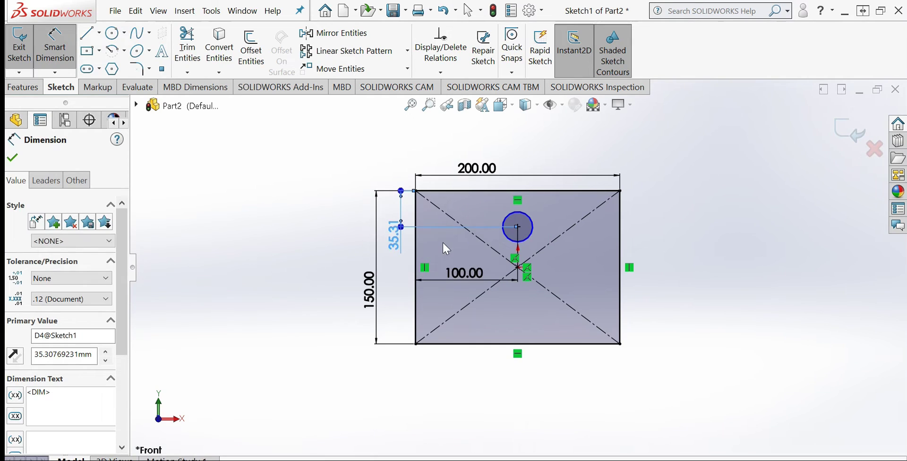
type("75")
key("Return")
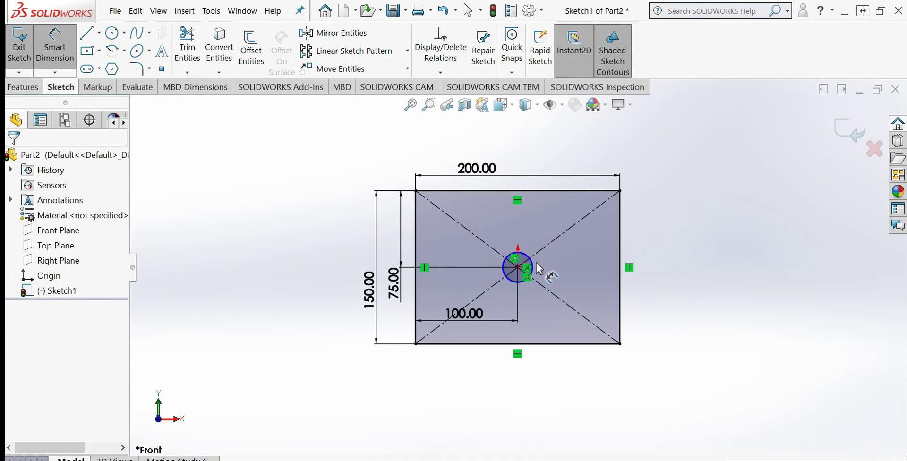
Step: Give the circle a 20 diameter and exit the sketch
left_click(555, 263)
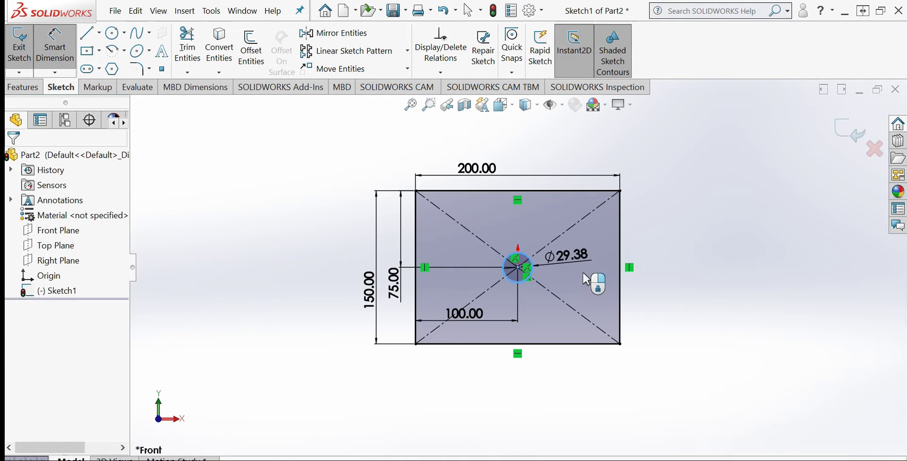
left_click(584, 277)
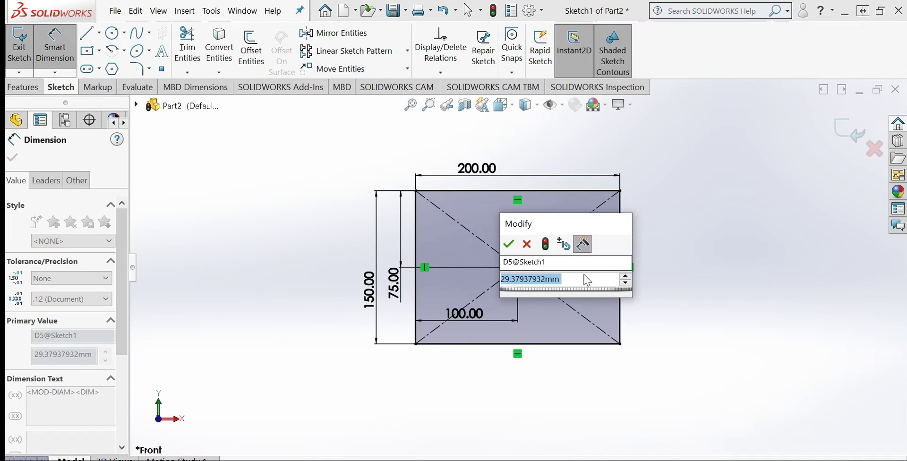
type("20")
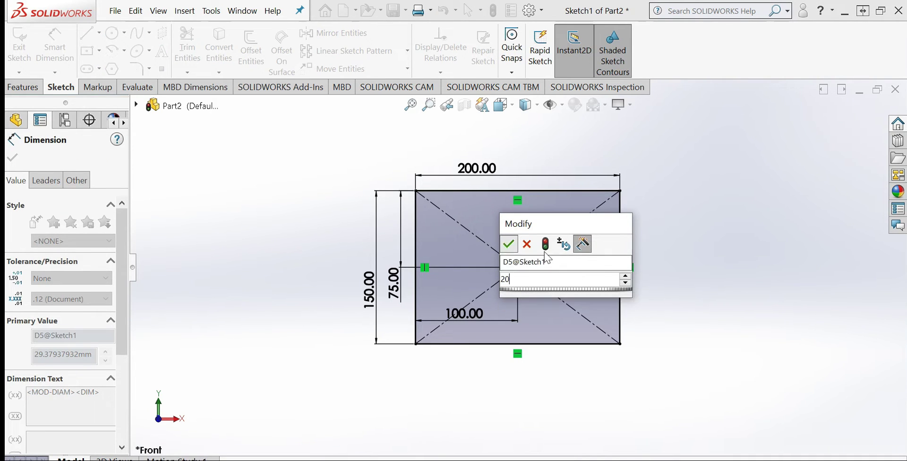
key("Return")
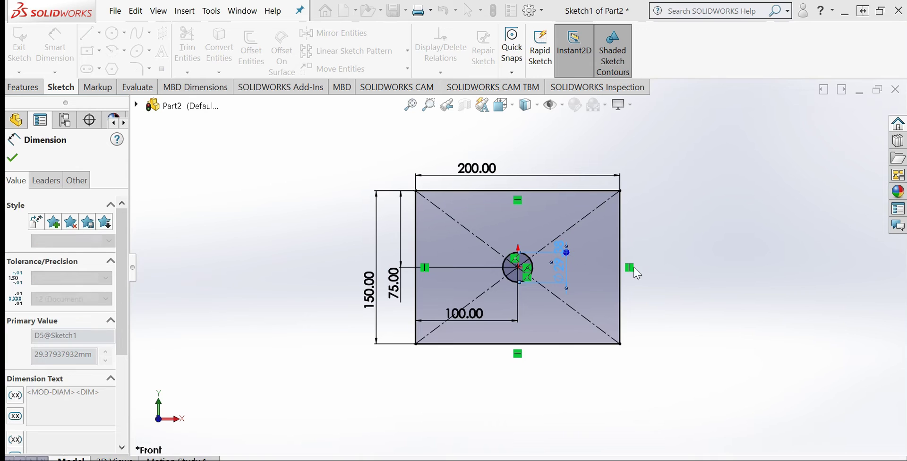
left_click(699, 206)
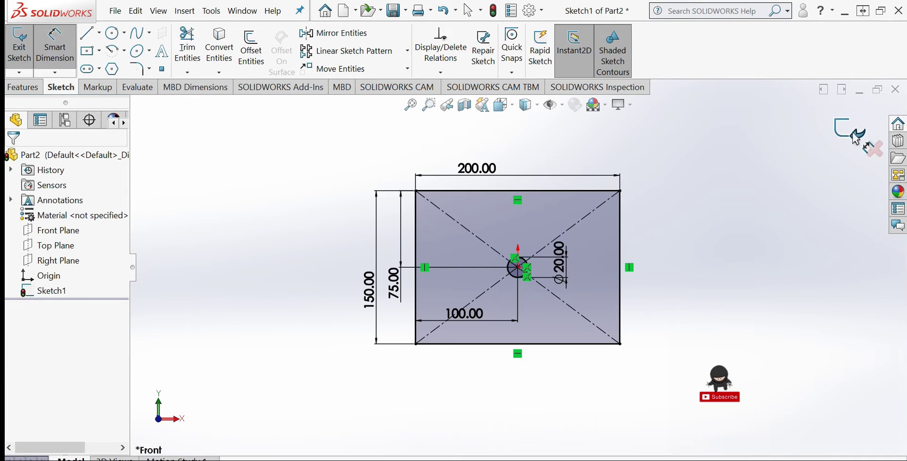
left_click(807, 160)
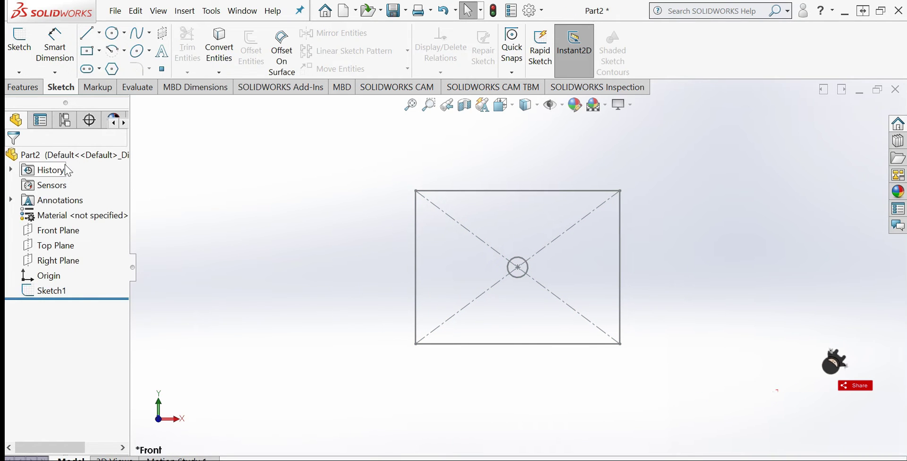
Step: Add configuration 01 to Part2 with the description 'Dia 10'
left_click(66, 124)
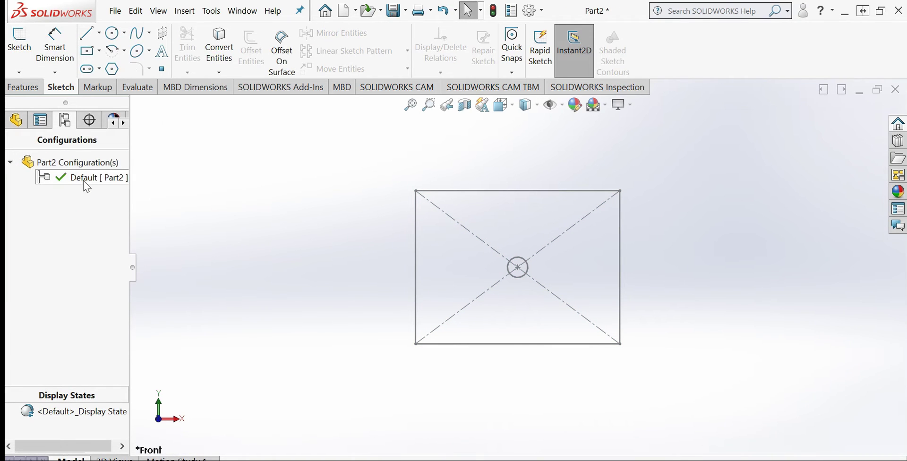
right_click(71, 167)
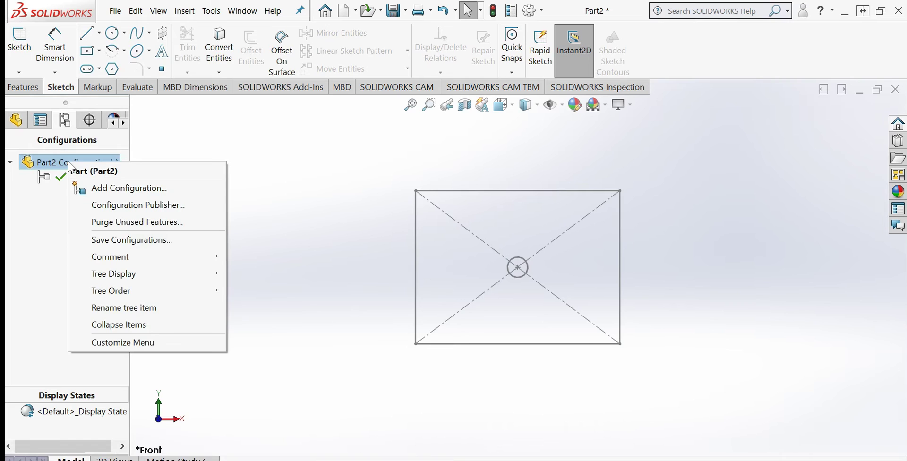
left_click(116, 196)
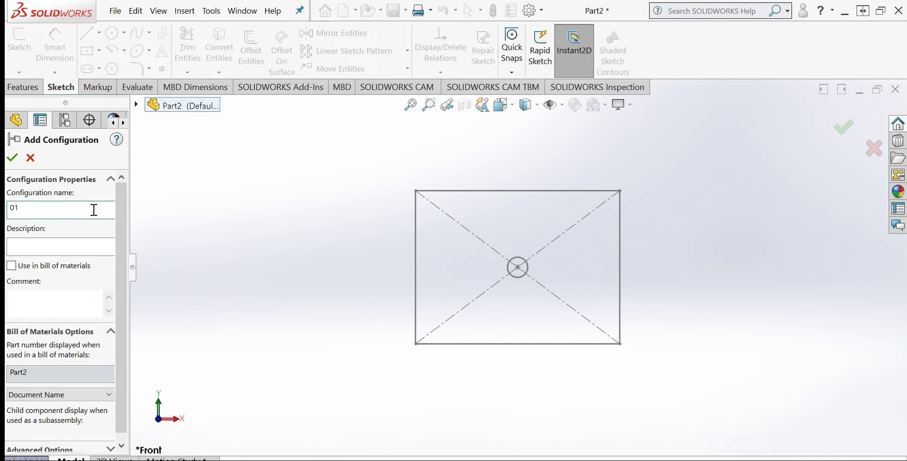
left_click(57, 247)
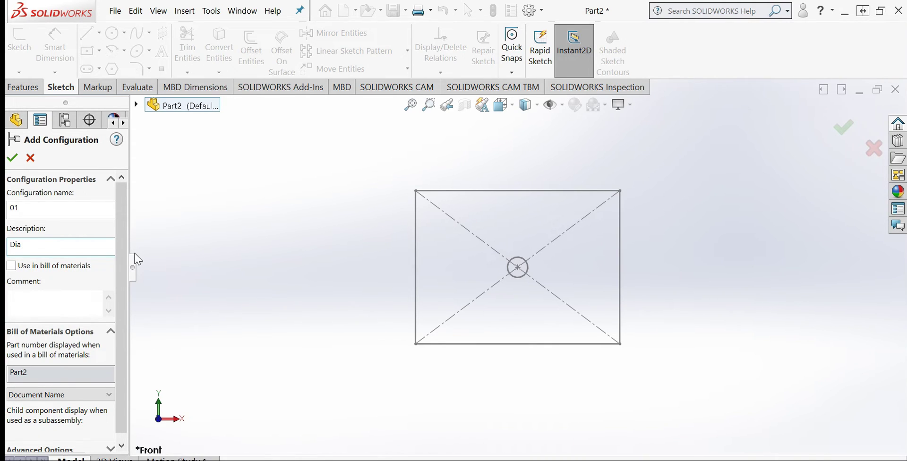
left_click(12, 158)
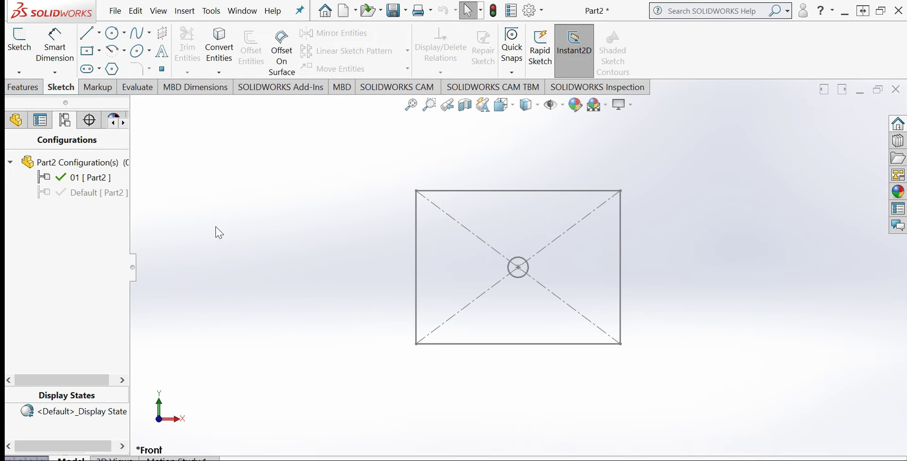
Step: Select the Default configuration and open Sketch1 for editing
left_click(82, 193)
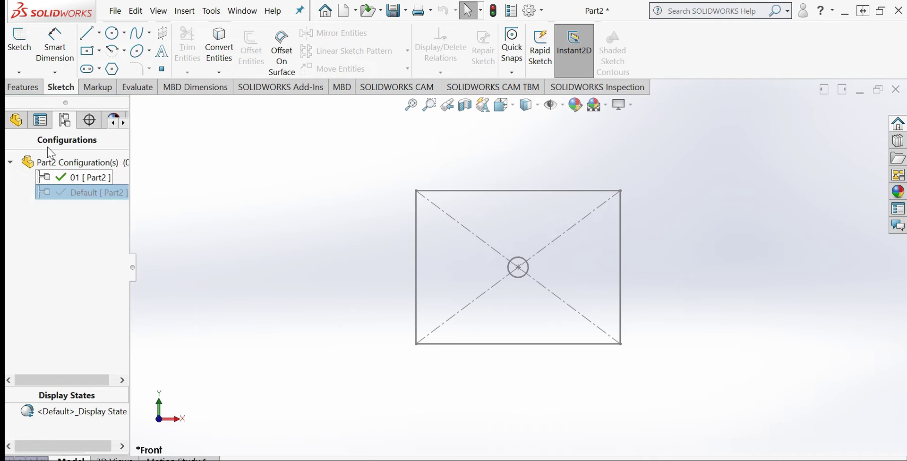
left_click(15, 122)
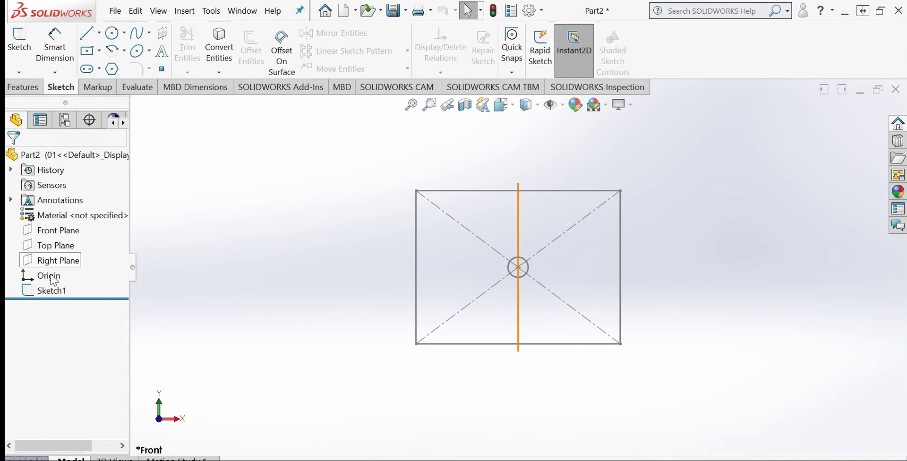
left_click(43, 292)
left_click(56, 275)
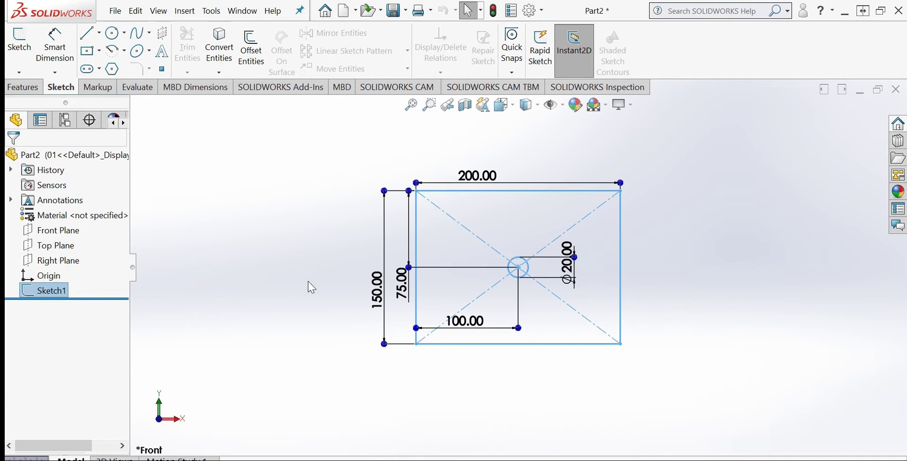
Step: Keep the hole diameter at 20.00, applied to all configurations
left_click(571, 271)
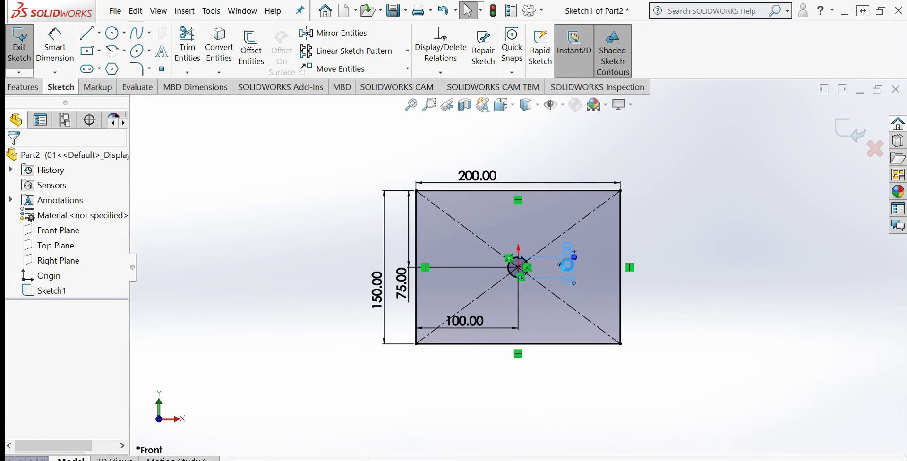
double_click(569, 267)
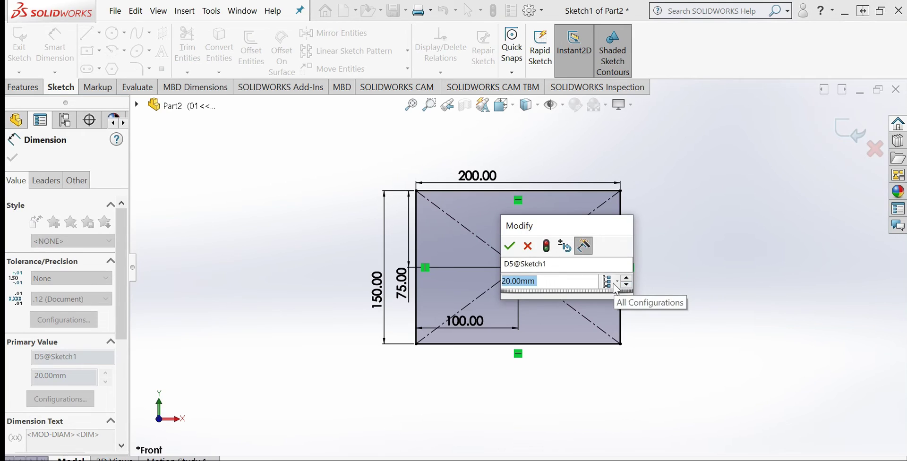
left_click(618, 284)
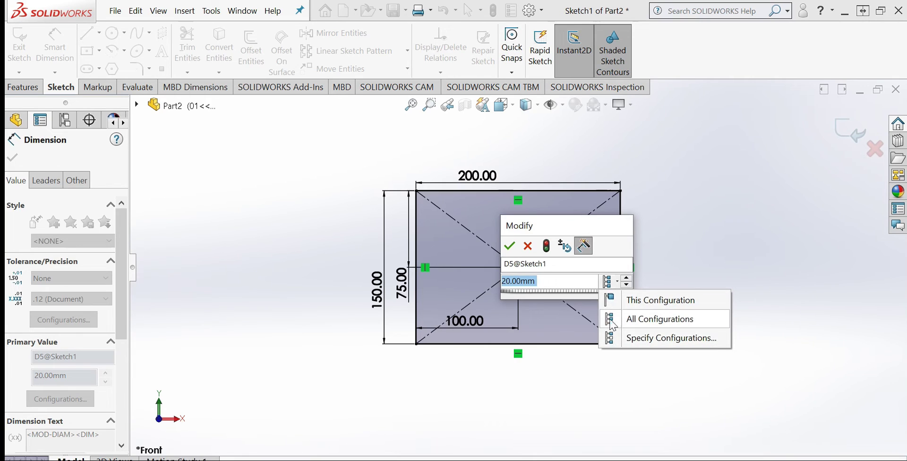
left_click(531, 260)
left_click(509, 246)
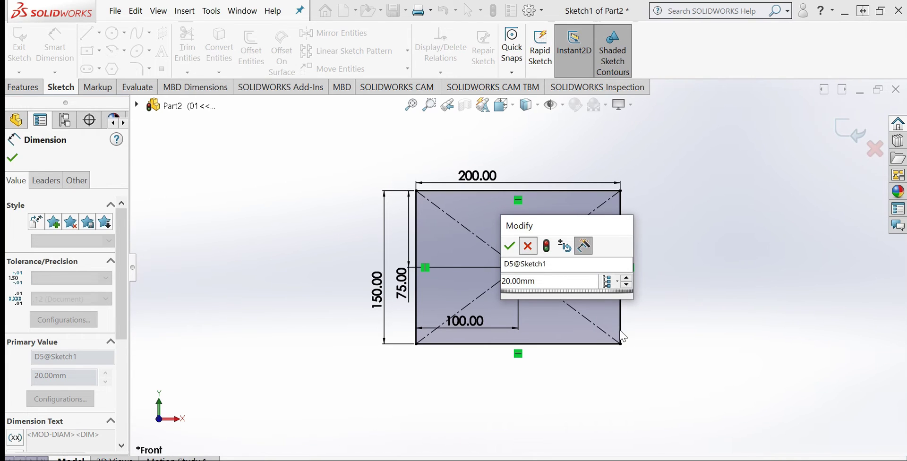
left_click(798, 182)
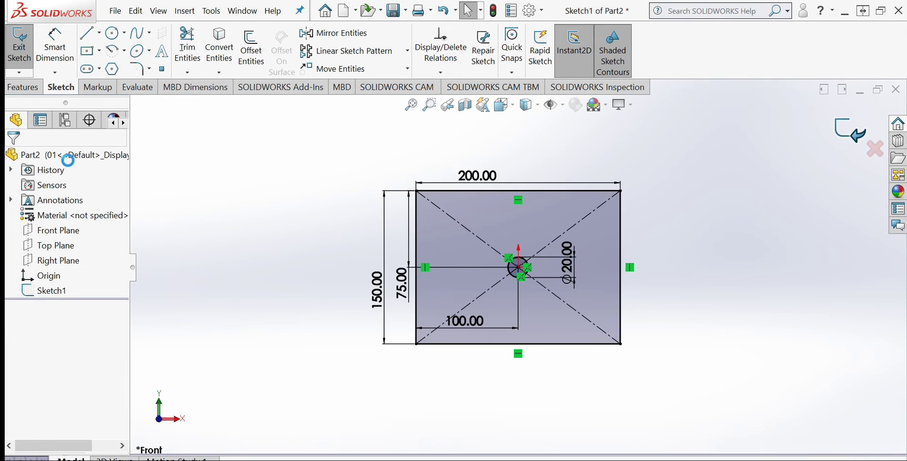
Step: Exit the sketch and add configuration 03 with the description 'dia 05'
left_click(67, 125)
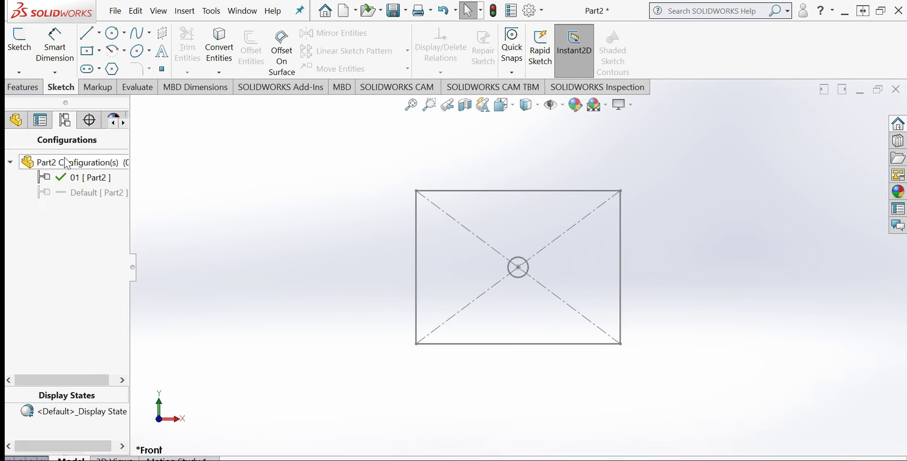
right_click(63, 170)
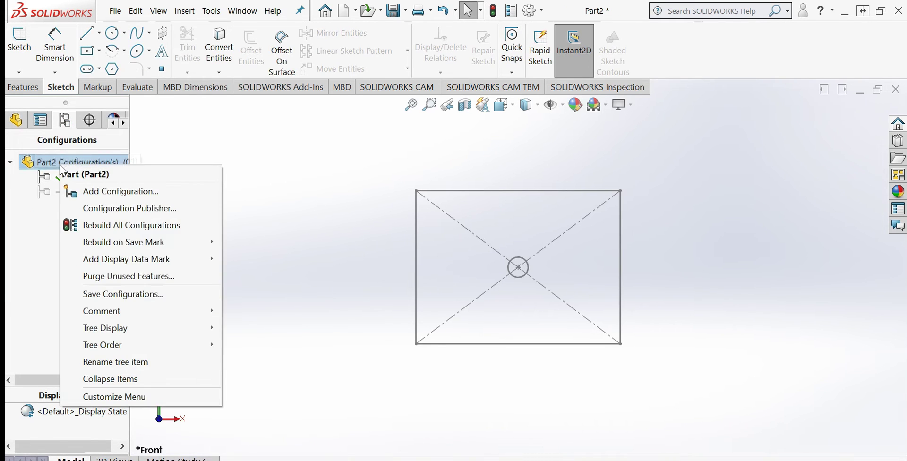
left_click(95, 189)
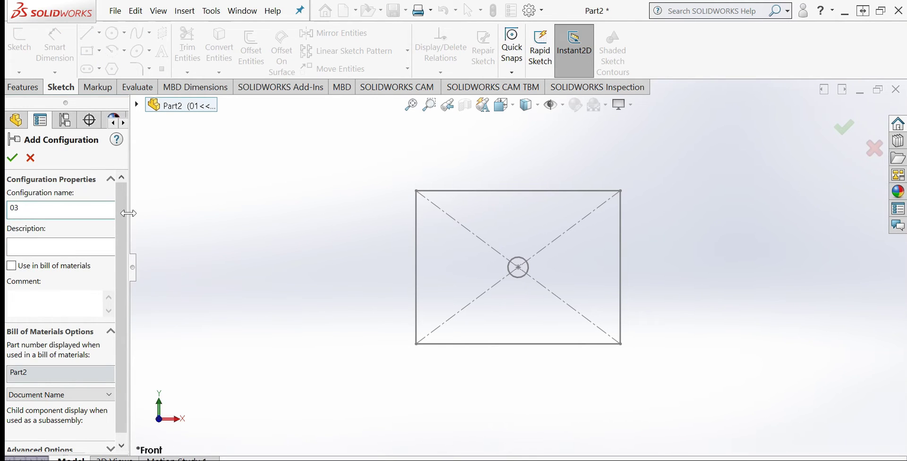
left_click(41, 247)
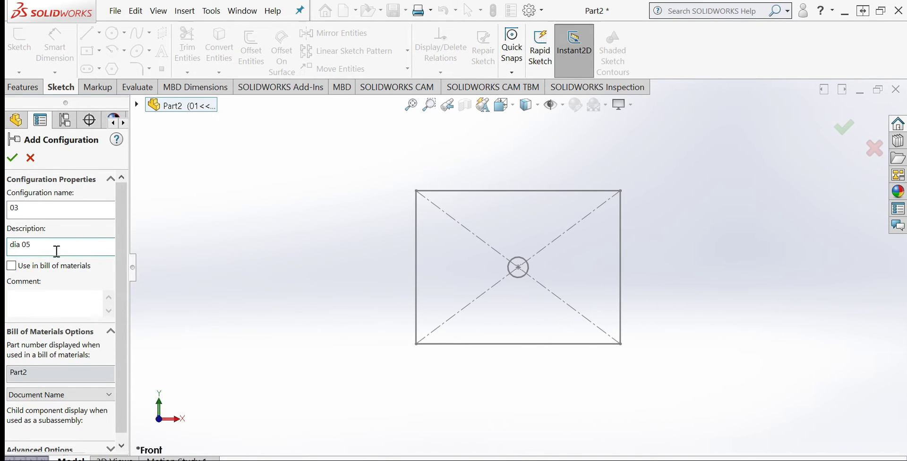
left_click(12, 157)
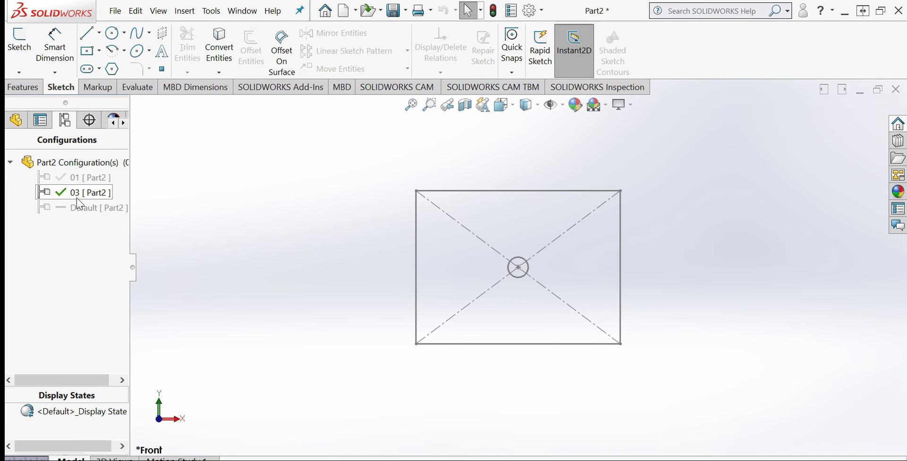
Step: Rename the Default configuration to 02 and activate it
left_click(75, 210)
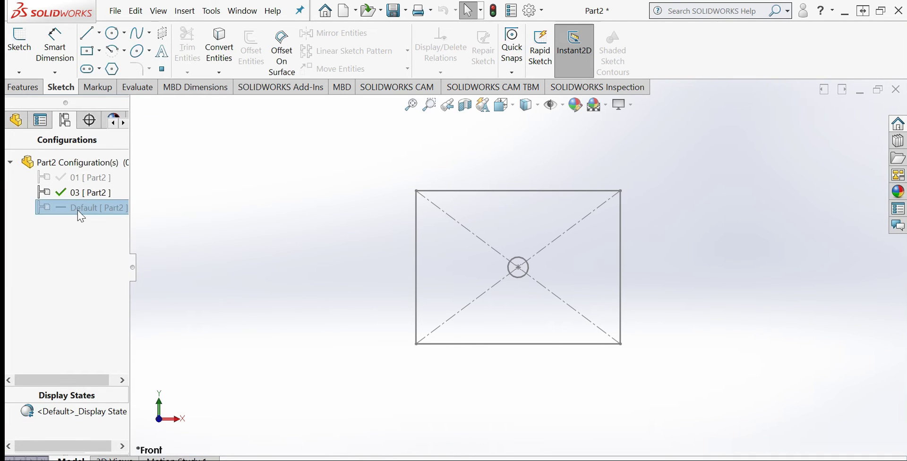
left_click(79, 209)
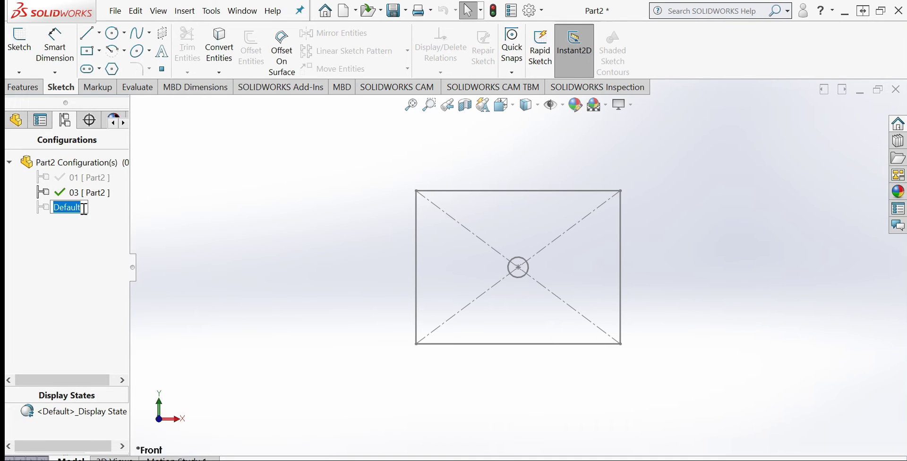
type("02")
key("Return")
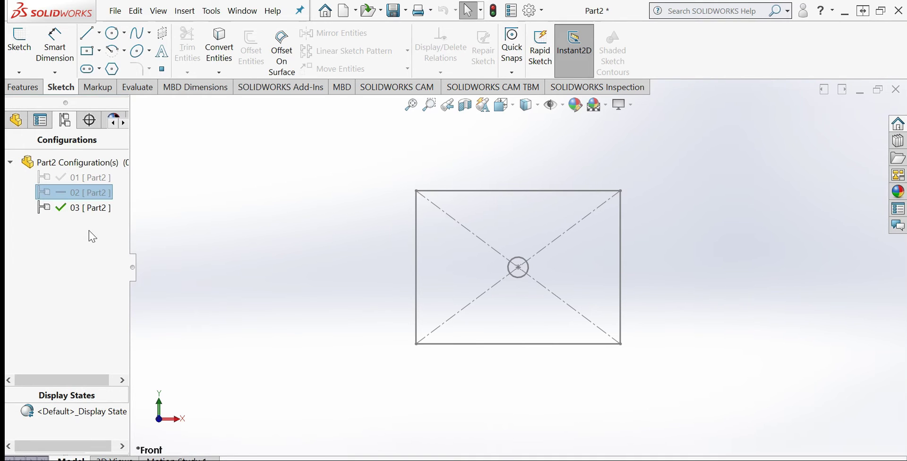
double_click(77, 193)
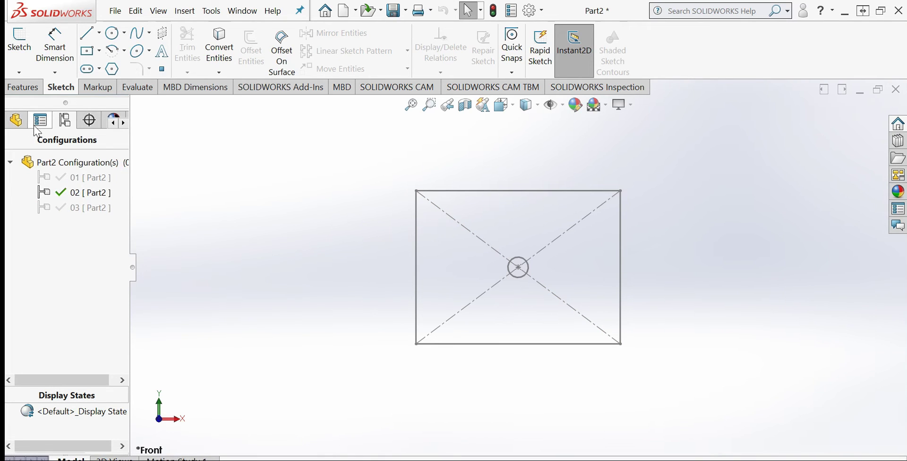
Step: Edit Sketch1 and set the rectangle width to 190 for this configuration only
left_click(16, 120)
left_click(45, 290)
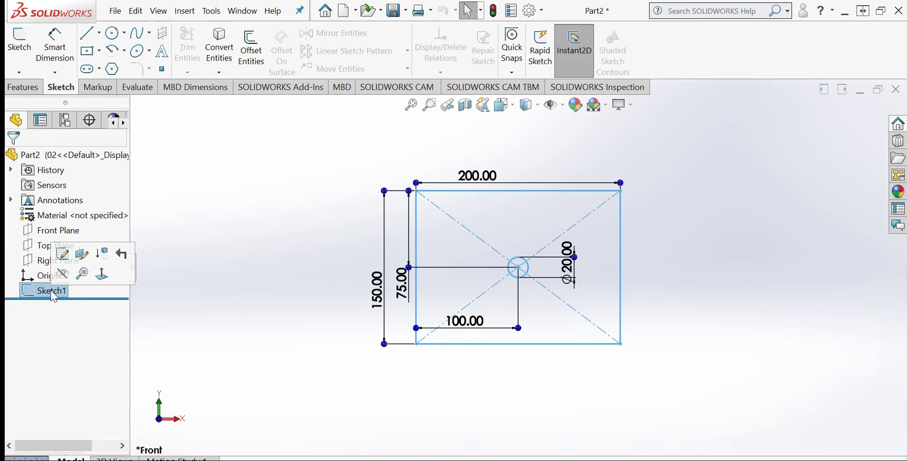
left_click(29, 222)
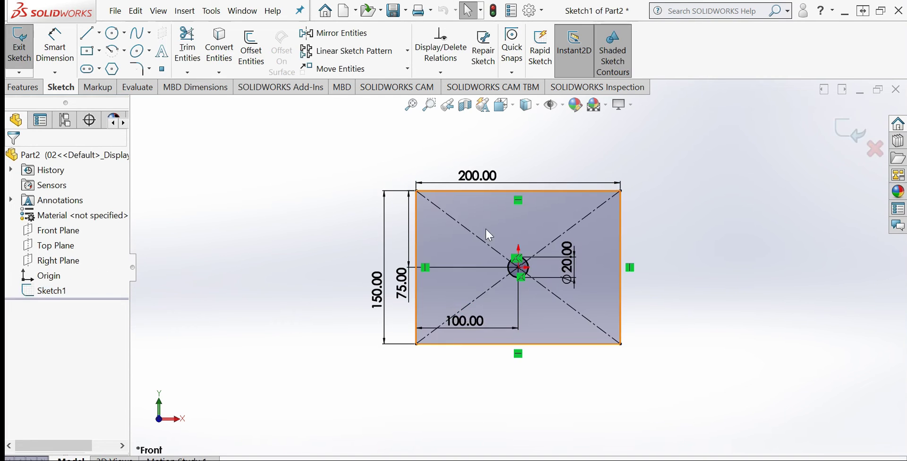
double_click(480, 178)
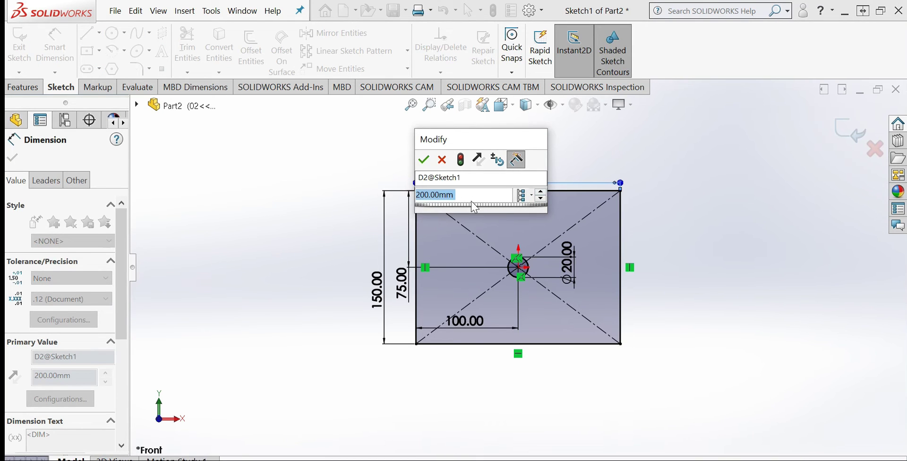
left_click(461, 199)
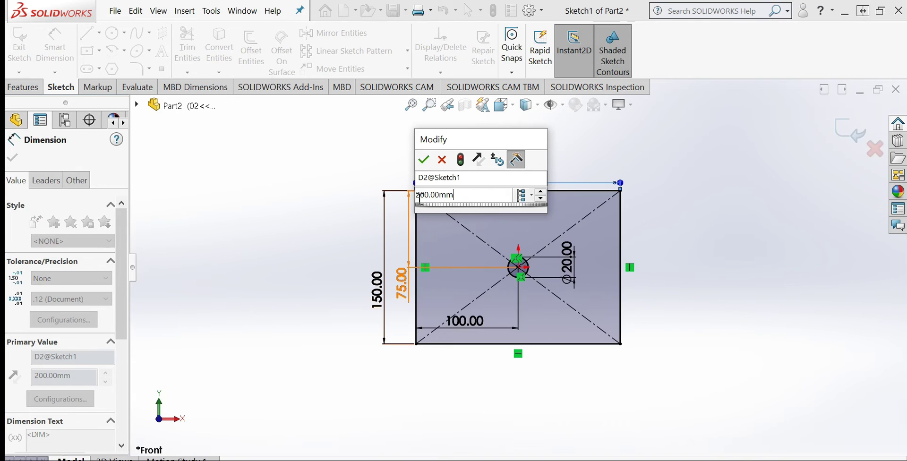
double_click(419, 197)
left_click(467, 194)
double_click(422, 198)
type("190")
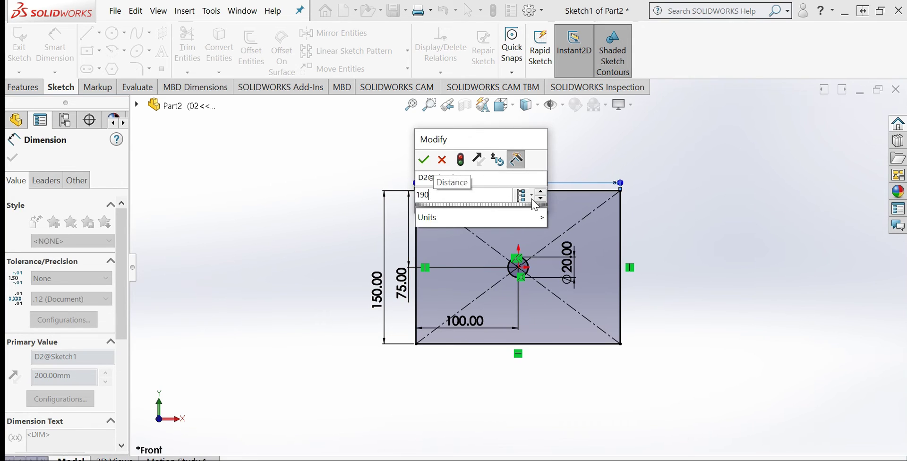
left_click(524, 195)
left_click(551, 215)
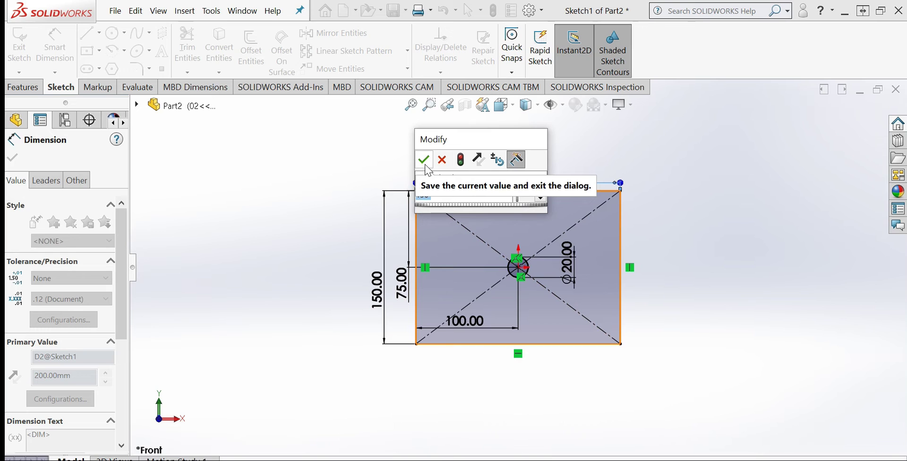
left_click(424, 163)
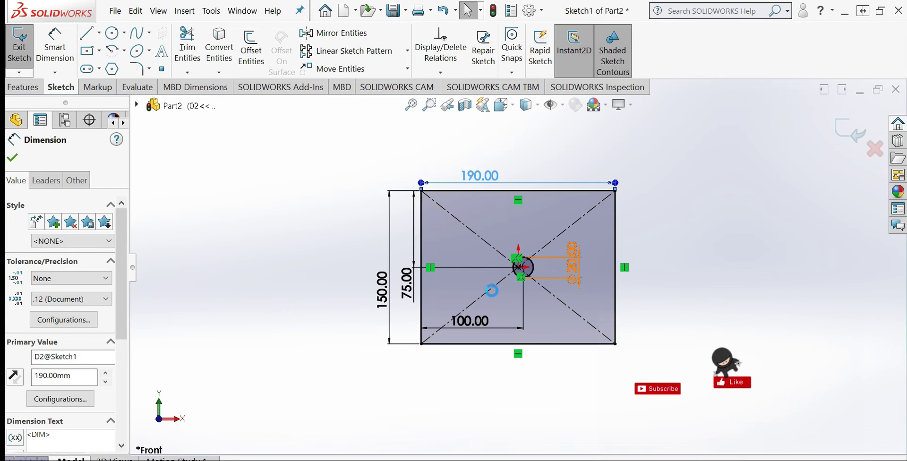
Step: Change the hole's distance from the left edge to 90 for this configuration only
scroll(579, 260, "down", 2)
scroll(469, 312, "down", 5)
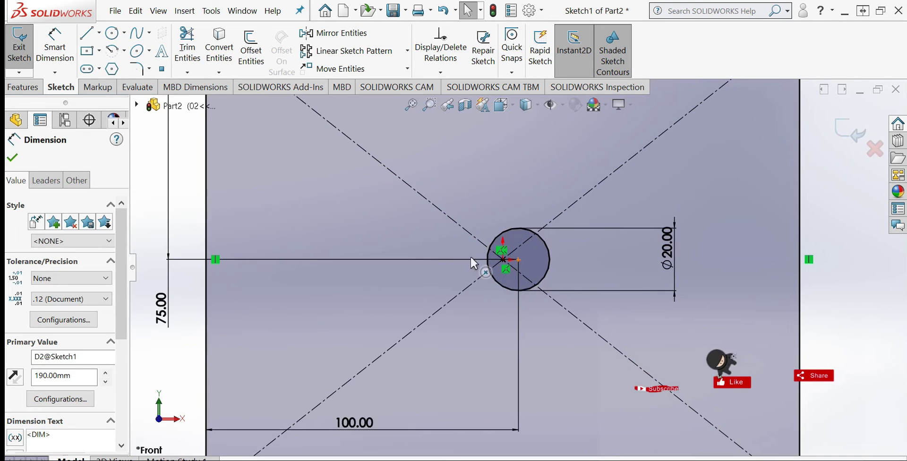
scroll(511, 284, "up", 4)
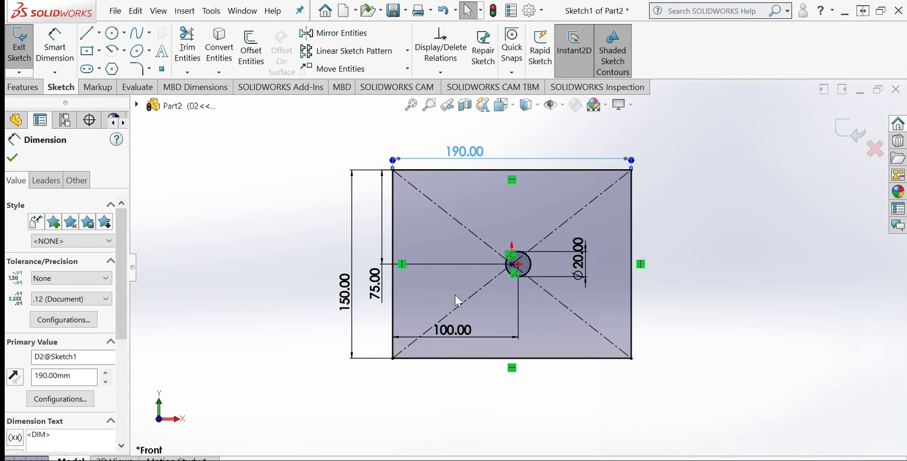
left_click(460, 333)
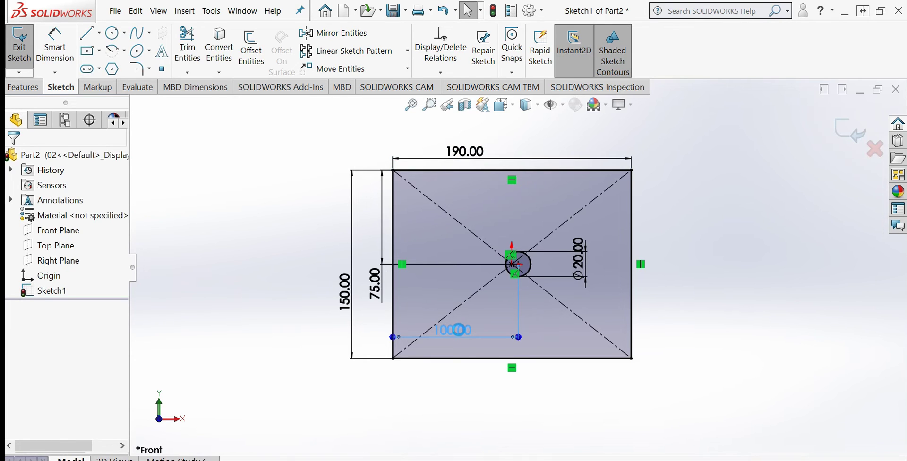
double_click(459, 329)
left_click(449, 347)
left_click_drag(449, 347, 372, 354)
type("90")
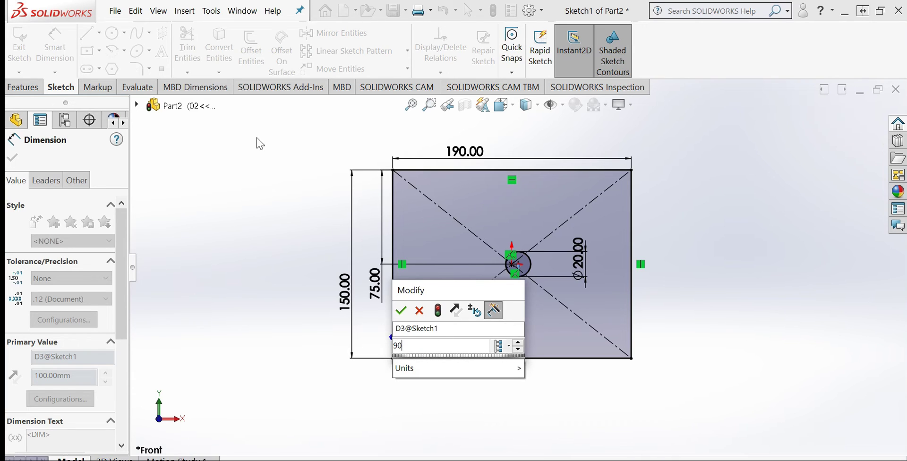
mouse_move(514, 365)
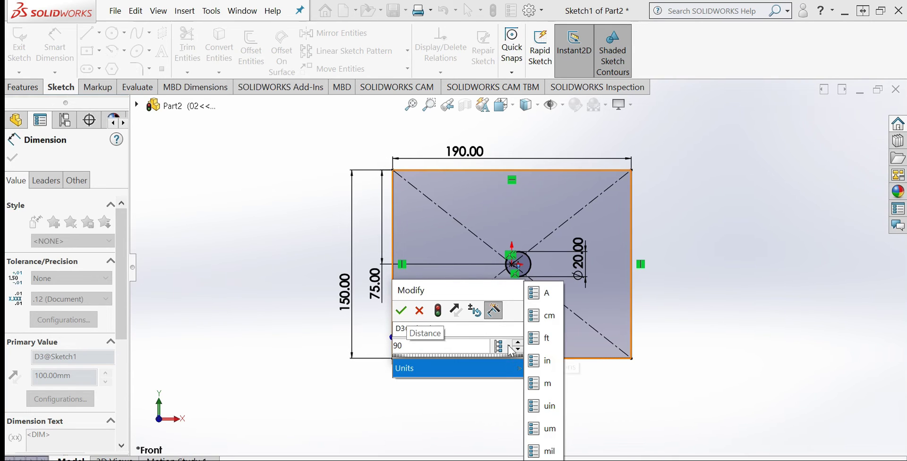
left_click(509, 348)
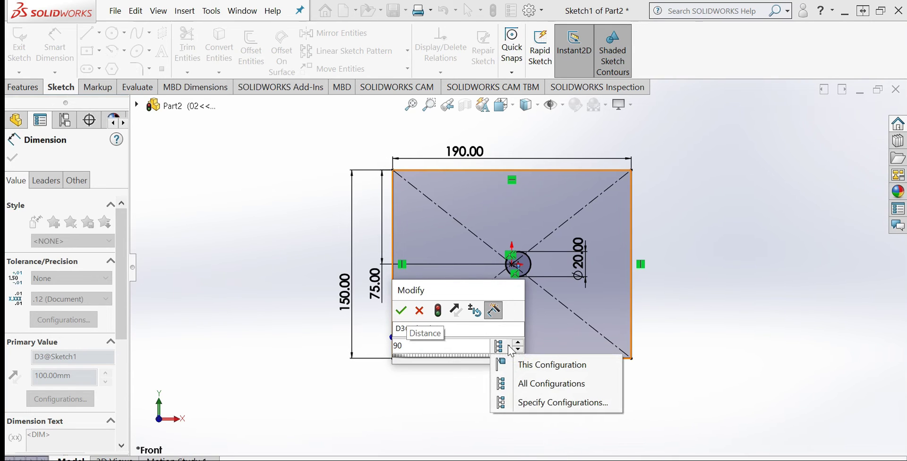
left_click(533, 367)
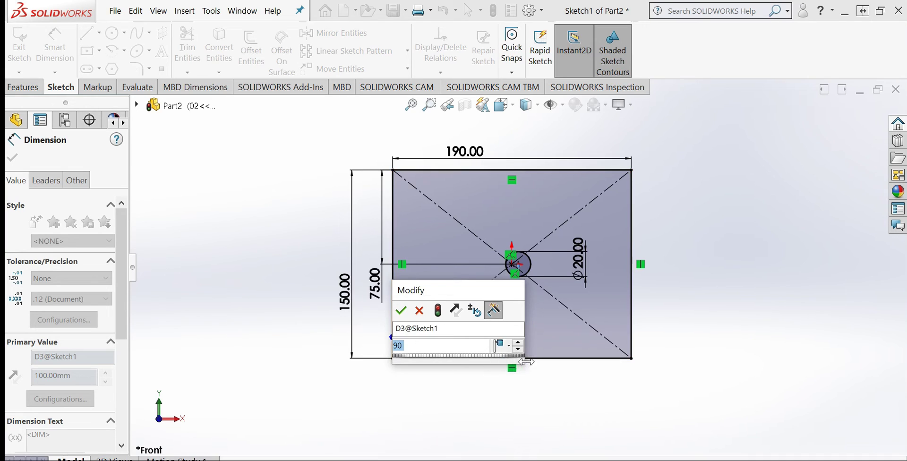
left_click(402, 311)
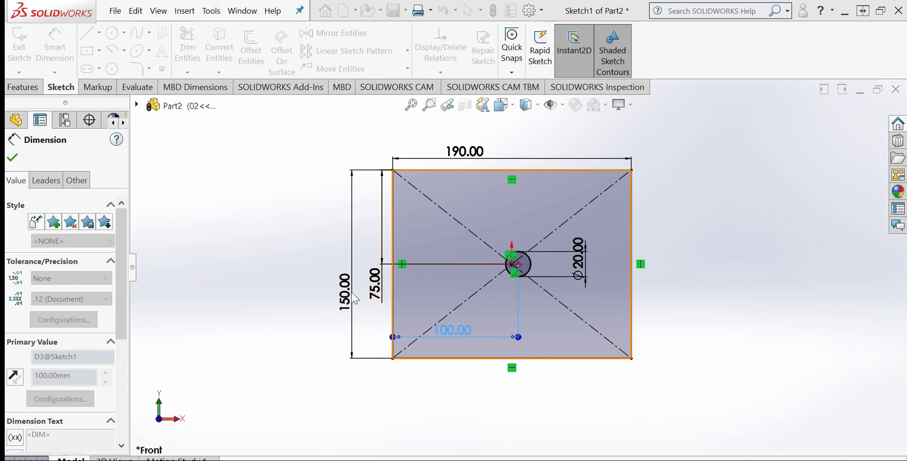
left_click(14, 157)
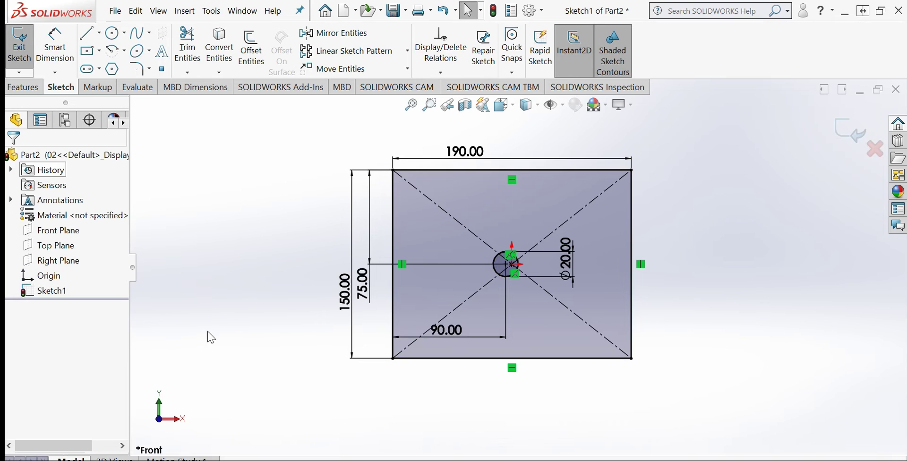
Step: Activate configuration 01 and check its 200.00 width and 100.00 hole distance
left_click(65, 121)
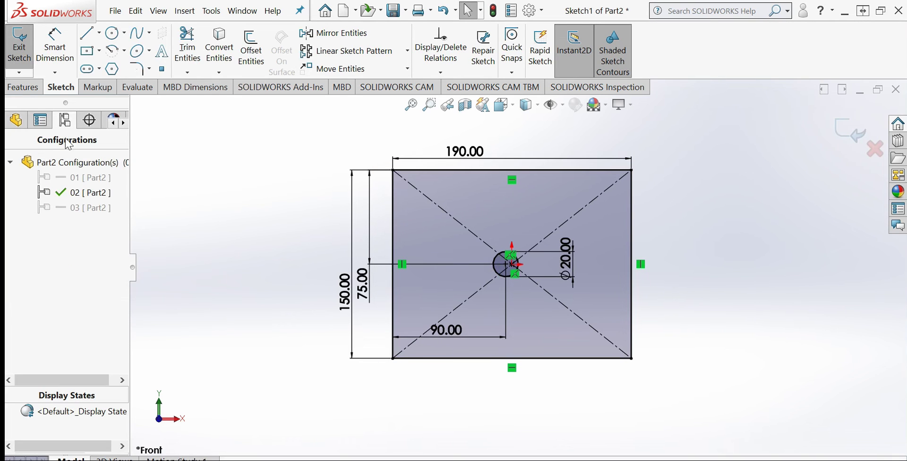
left_click(79, 179)
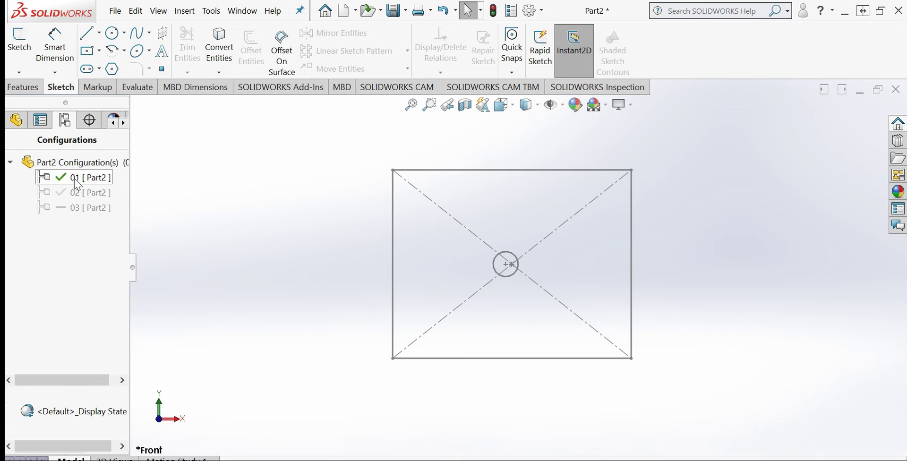
left_click(16, 120)
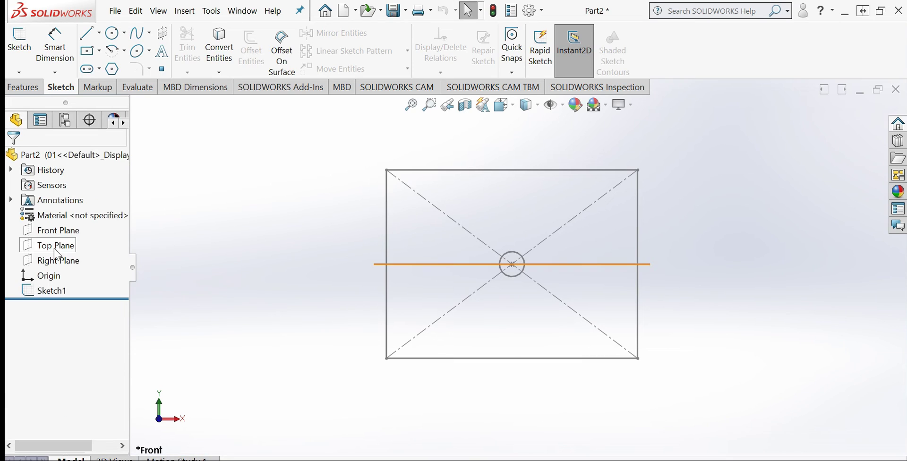
left_click(45, 291)
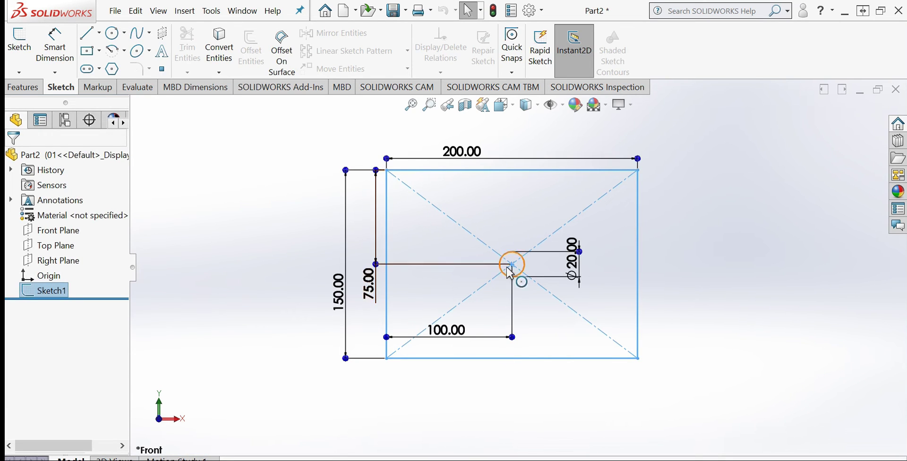
scroll(545, 288, "down", 2)
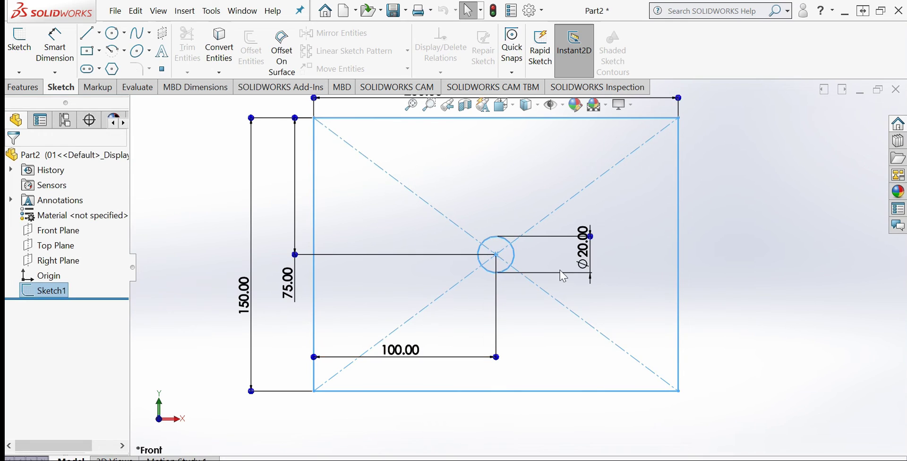
scroll(518, 267, "up", 1)
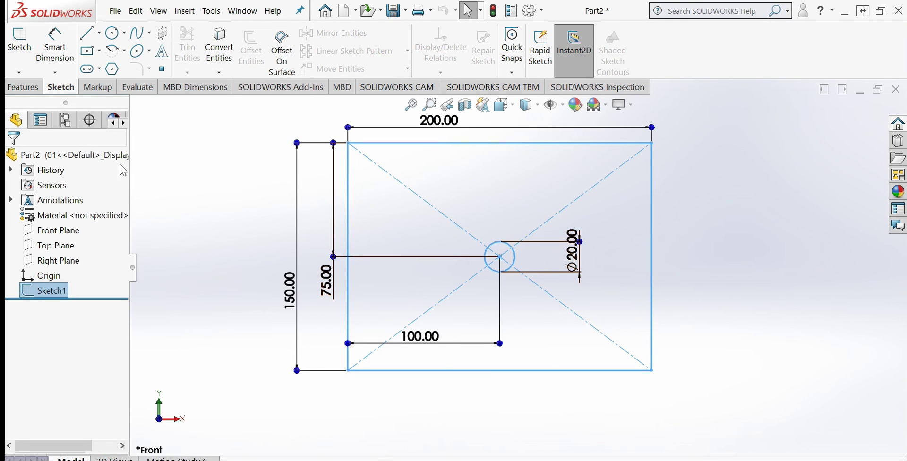
left_click(70, 124)
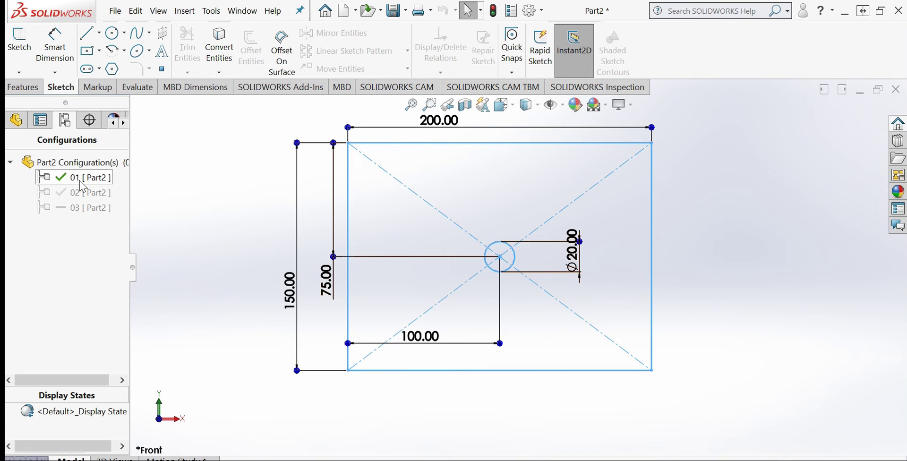
scroll(445, 168, "up", 3)
left_click(461, 163)
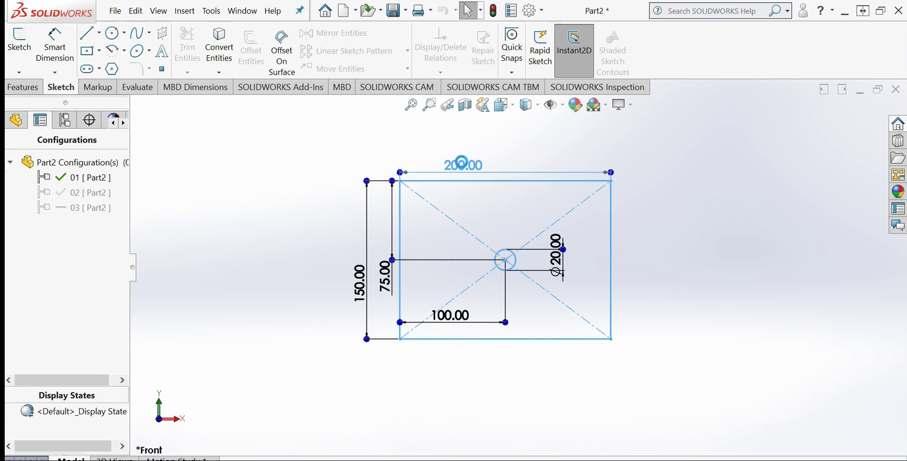
double_click(462, 164)
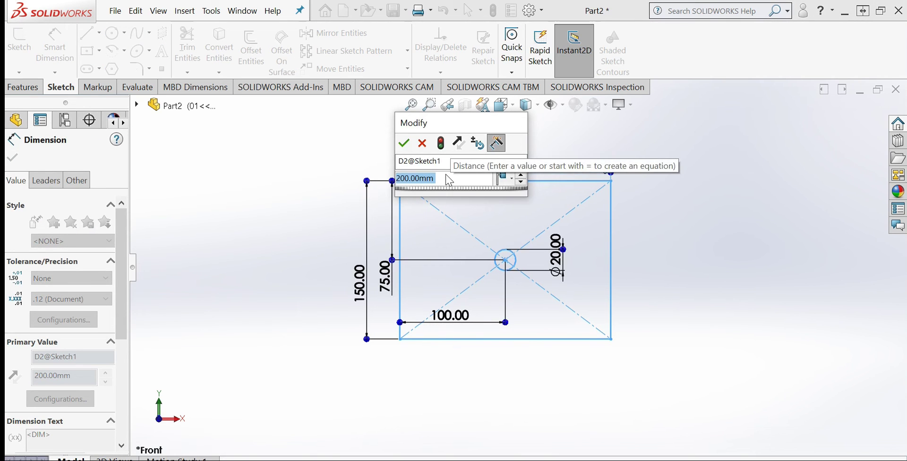
type("150")
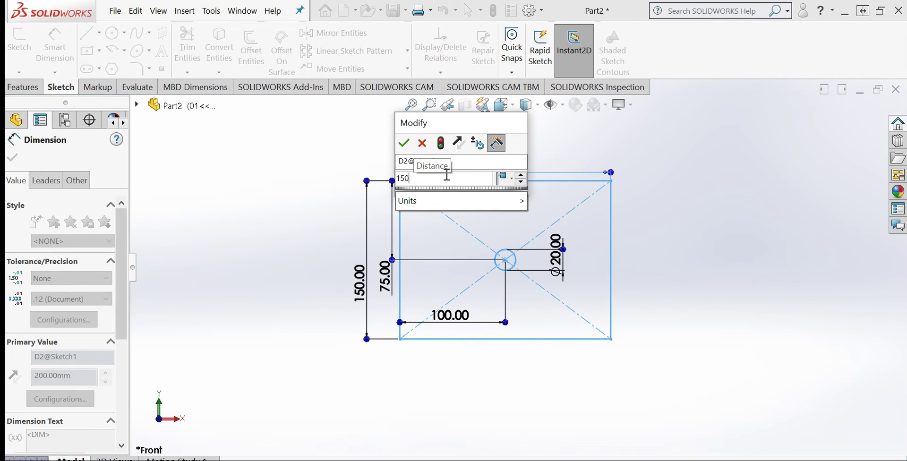
left_click(514, 180)
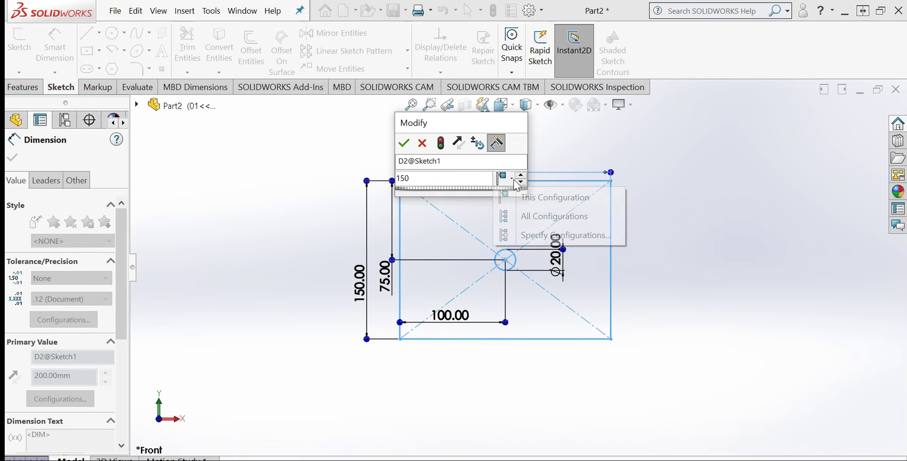
left_click(513, 237)
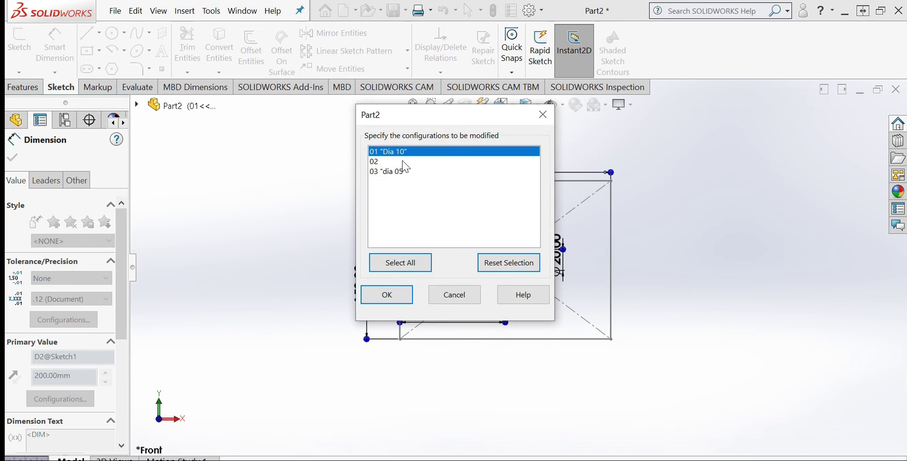
left_click(389, 172)
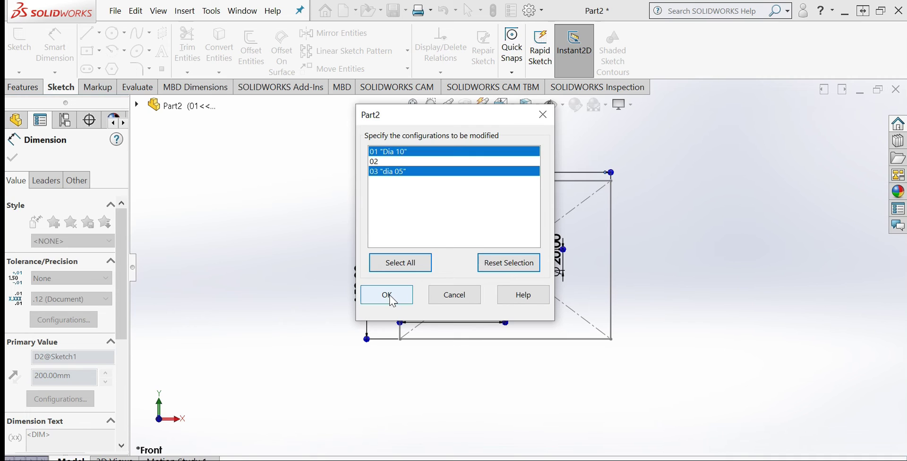
left_click(390, 295)
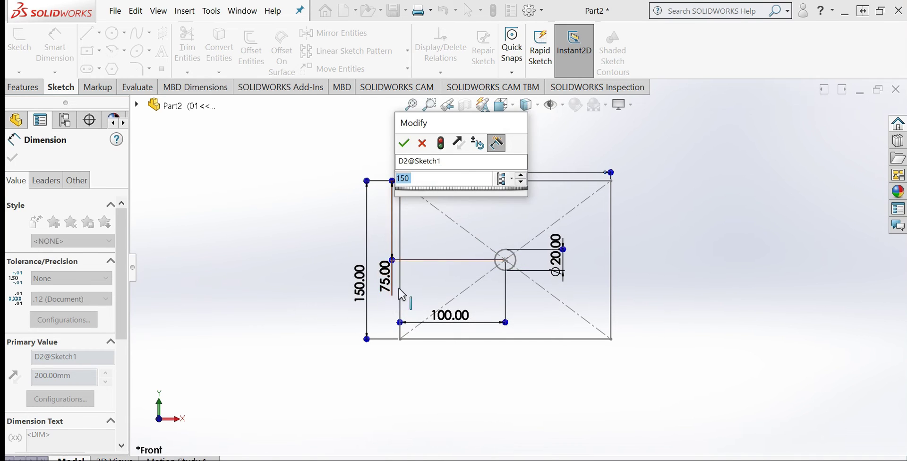
left_click(404, 143)
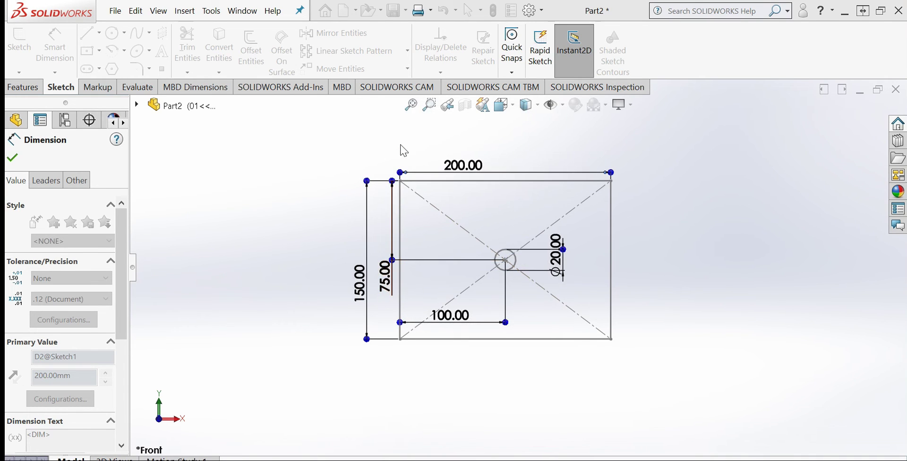
left_click(781, 206)
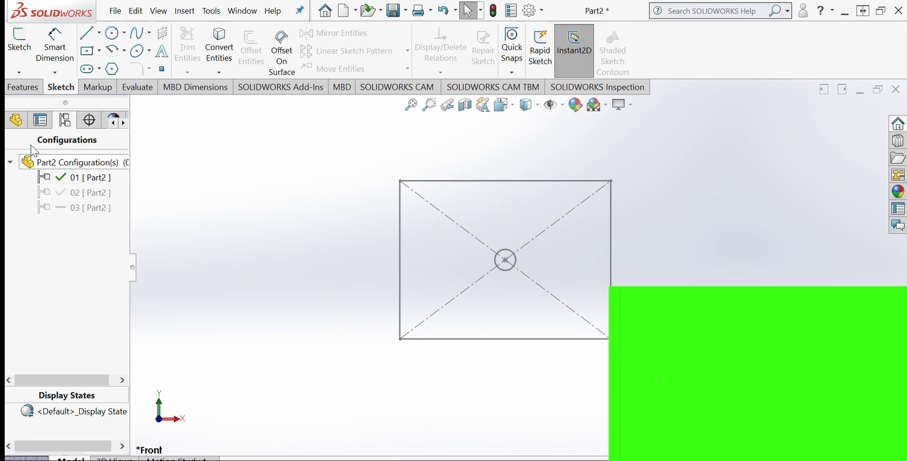
Step: Show Sketch1's dimensions, then activate configuration 03 and inspect its sketch
left_click(40, 120)
left_click(53, 292)
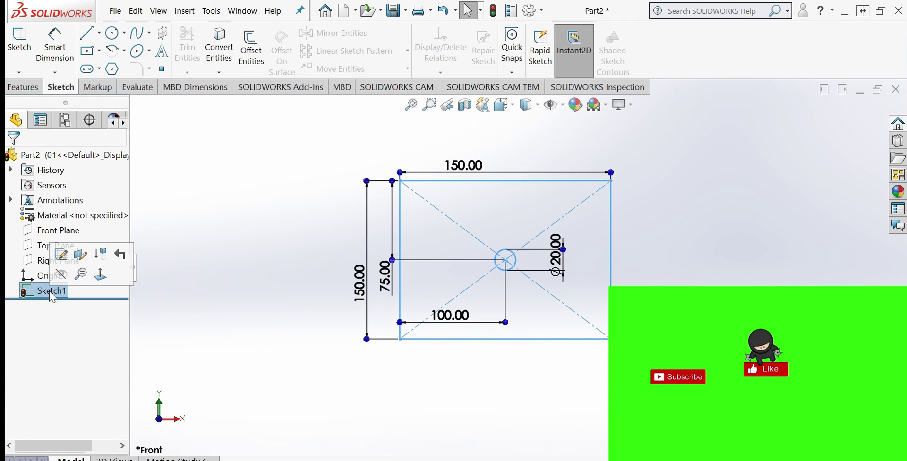
left_click(71, 121)
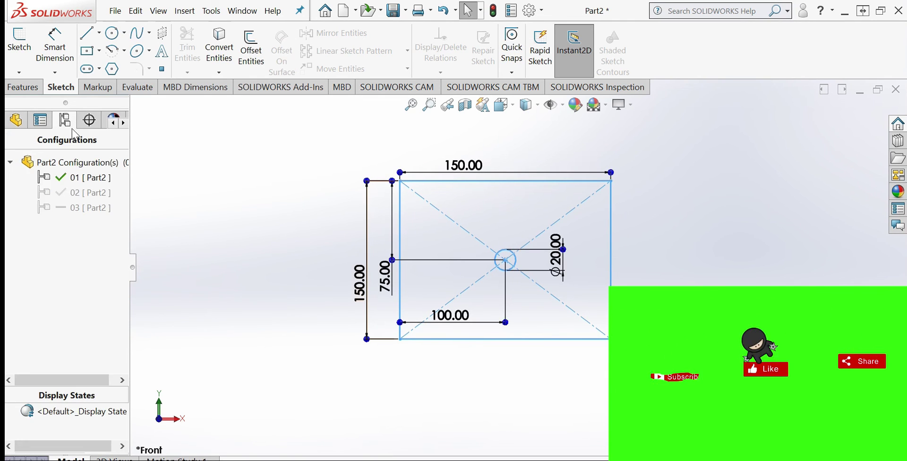
double_click(86, 207)
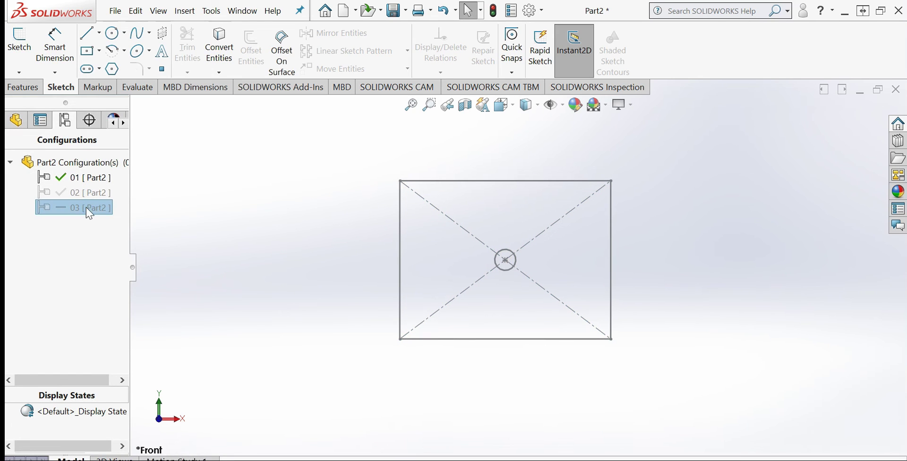
left_click(16, 120)
left_click(54, 291)
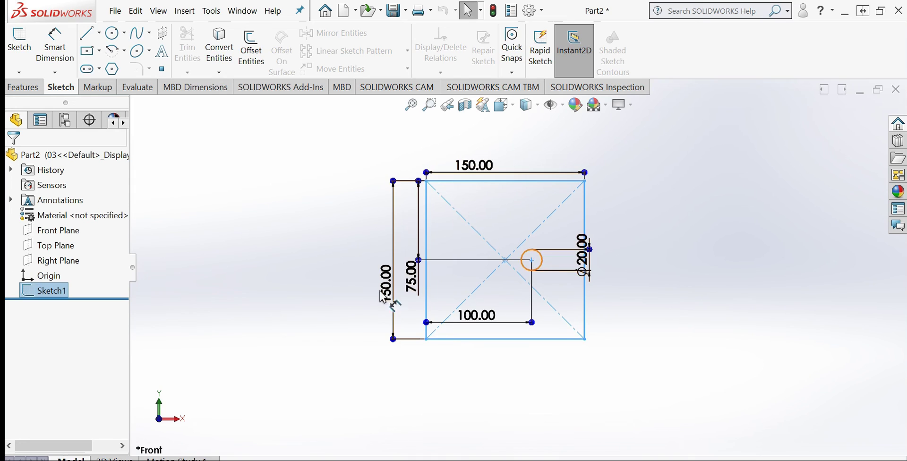
Step: Activate configuration 01, rebuild the part, then activate configuration 02
left_click(67, 124)
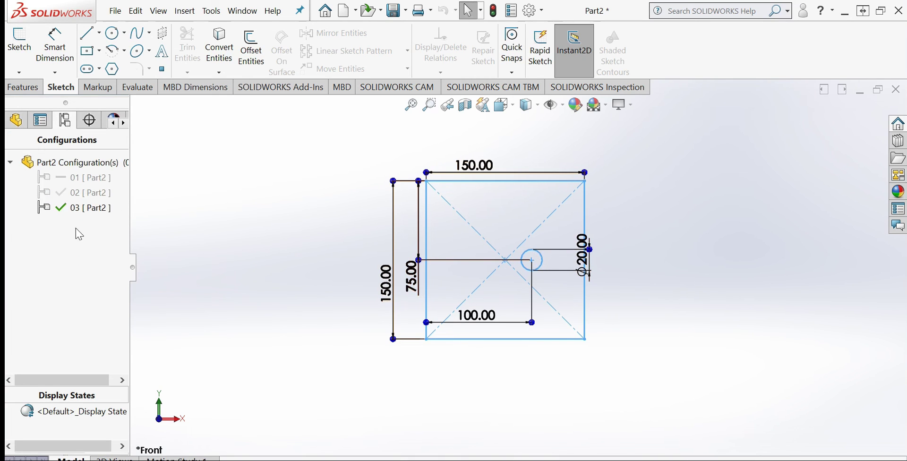
double_click(84, 178)
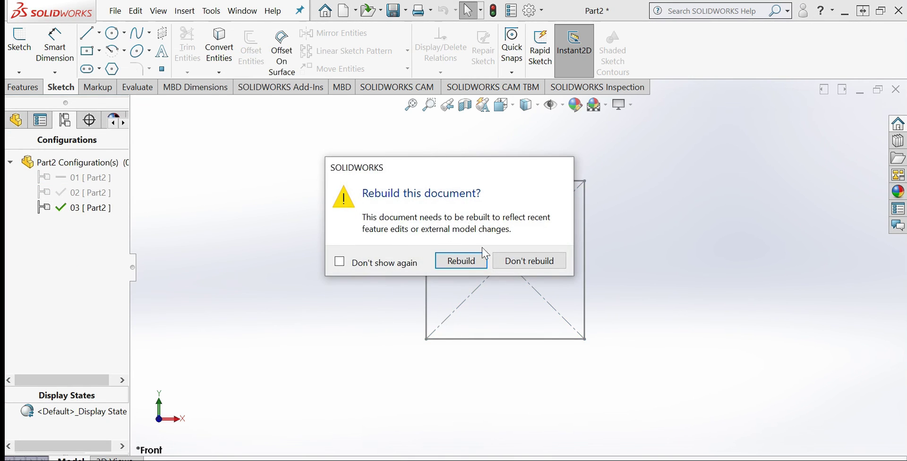
left_click(461, 260)
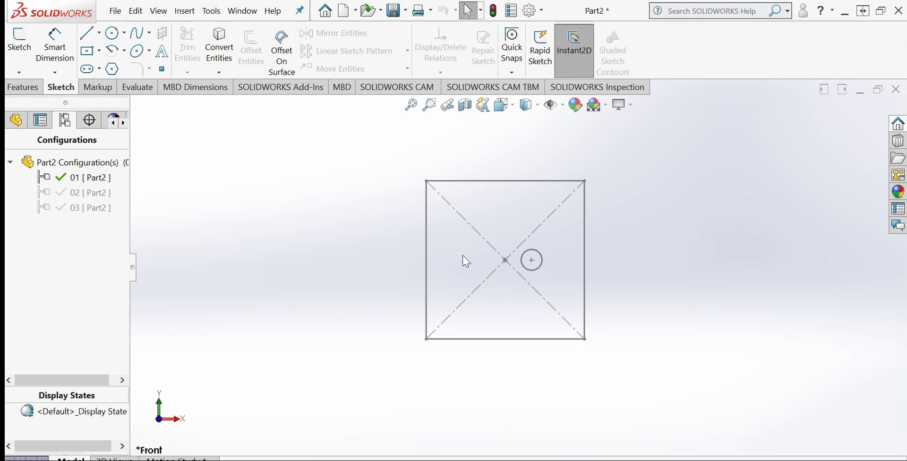
double_click(86, 193)
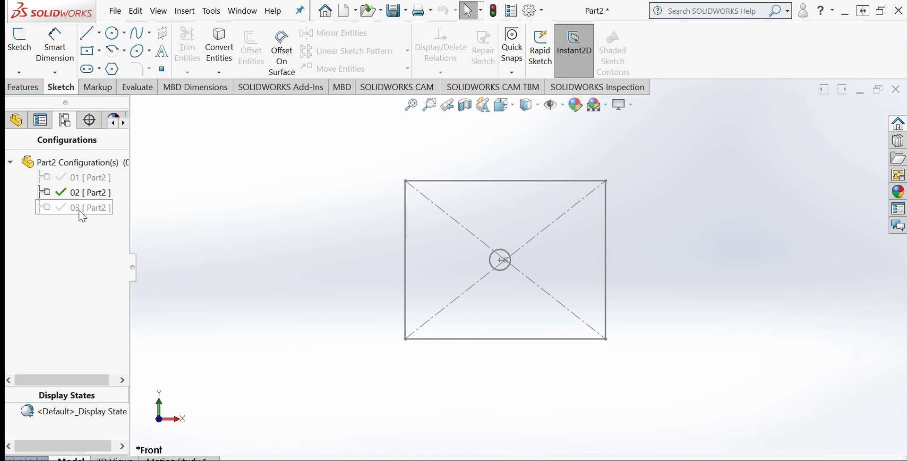
left_click(66, 180)
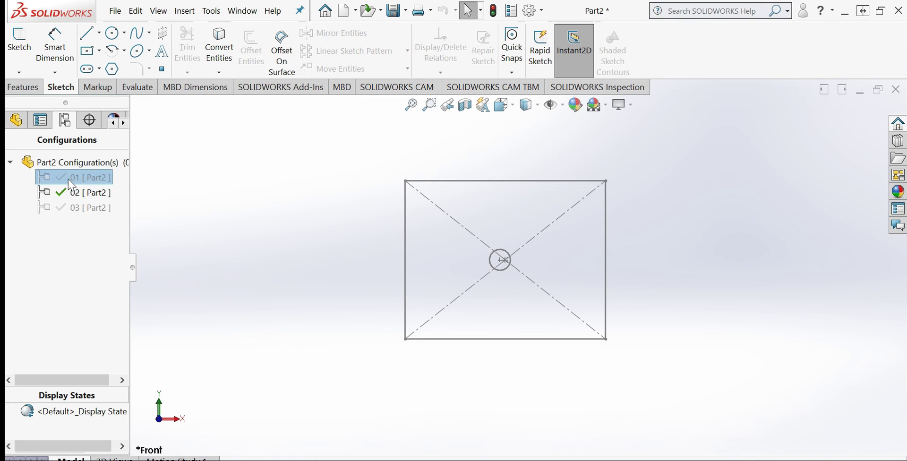
left_click(16, 120)
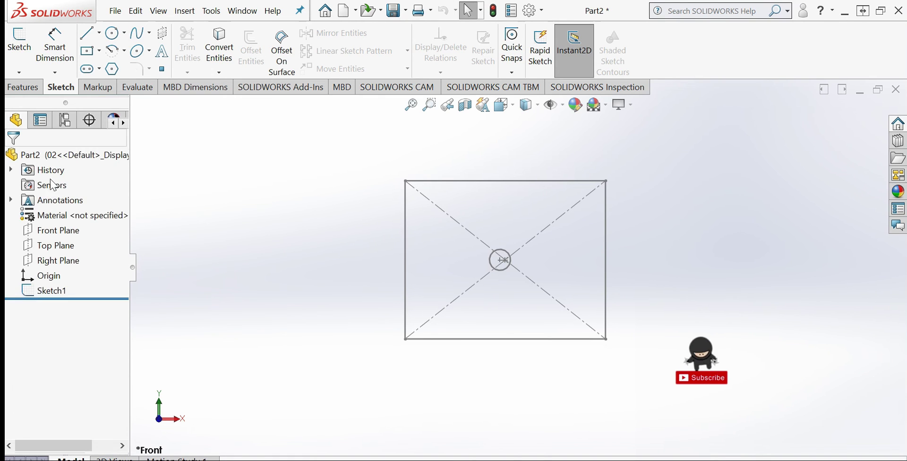
Step: Edit Sketch1, set the Ø20 hole to 10 mm for all configurations, and exit the sketch
right_click(53, 293)
left_click(81, 180)
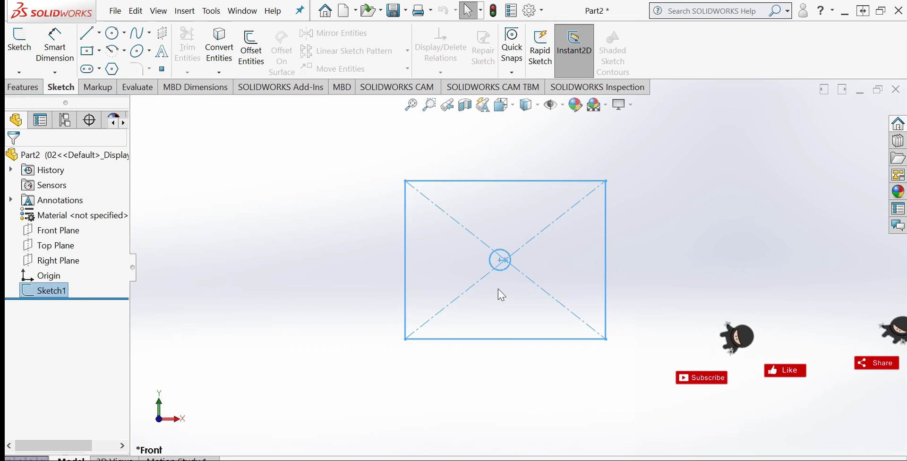
left_click(553, 256)
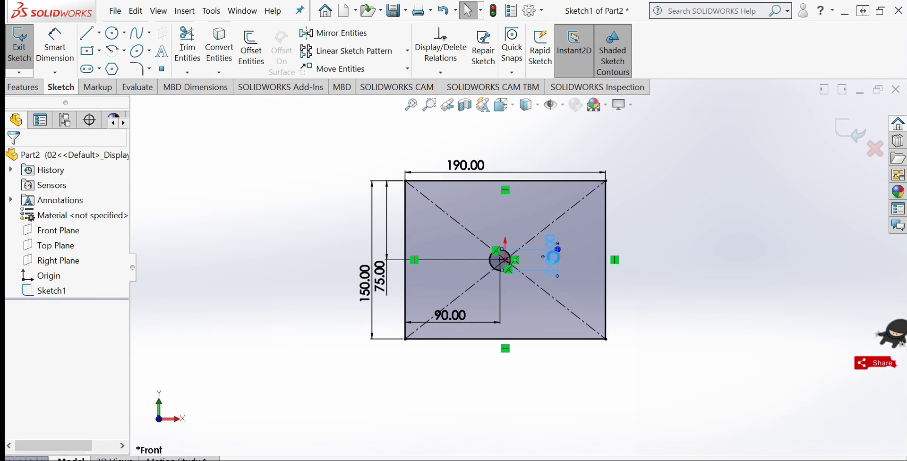
double_click(554, 256)
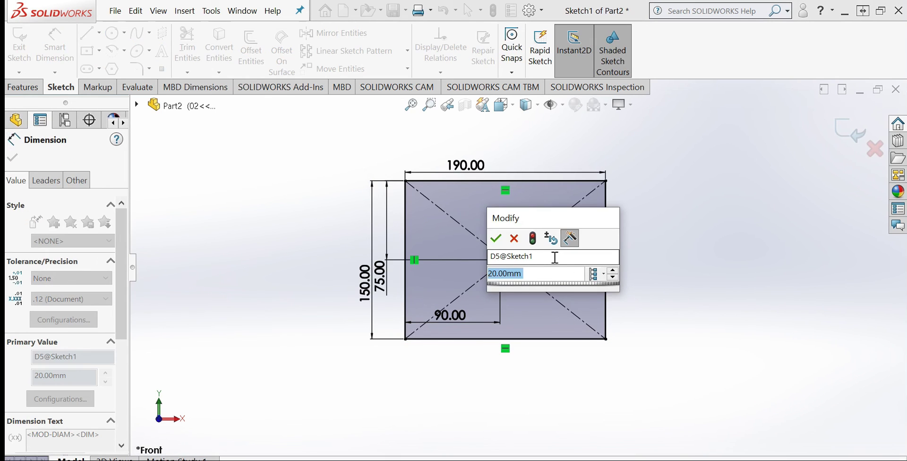
type("10")
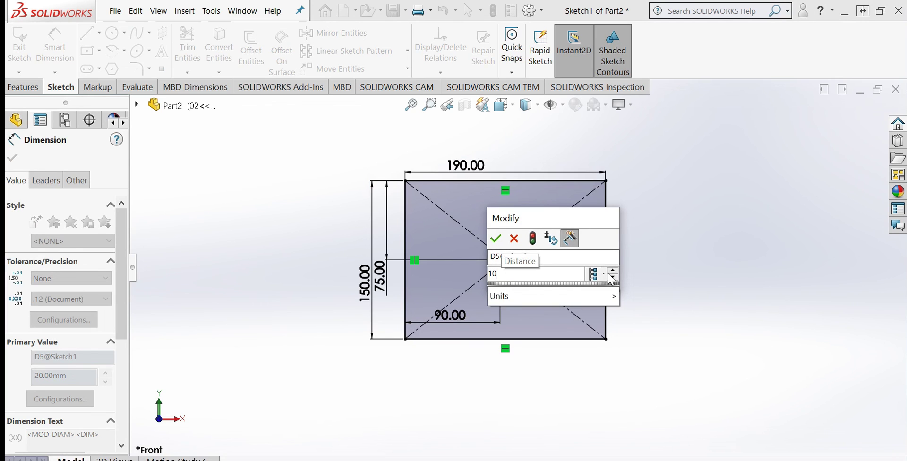
left_click(604, 276)
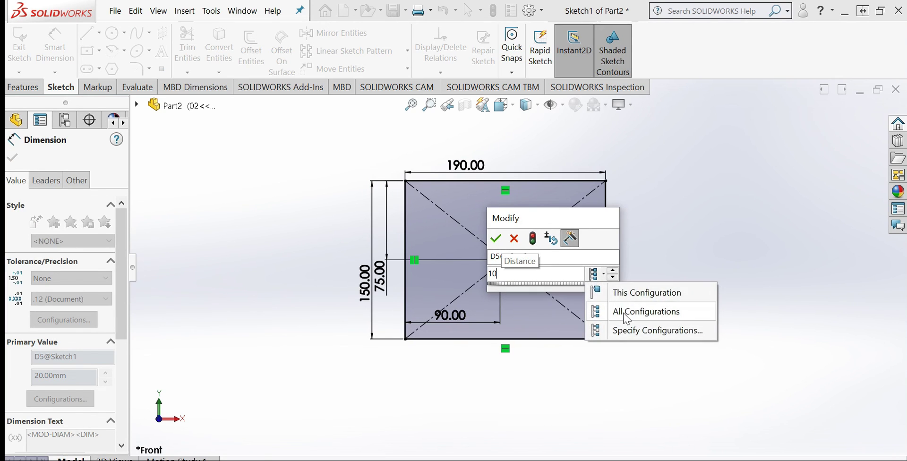
left_click(629, 311)
left_click(496, 238)
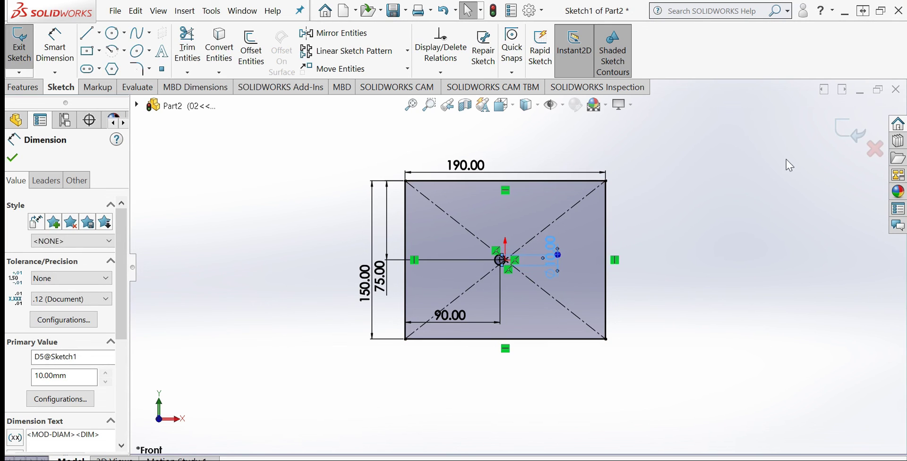
left_click(13, 158)
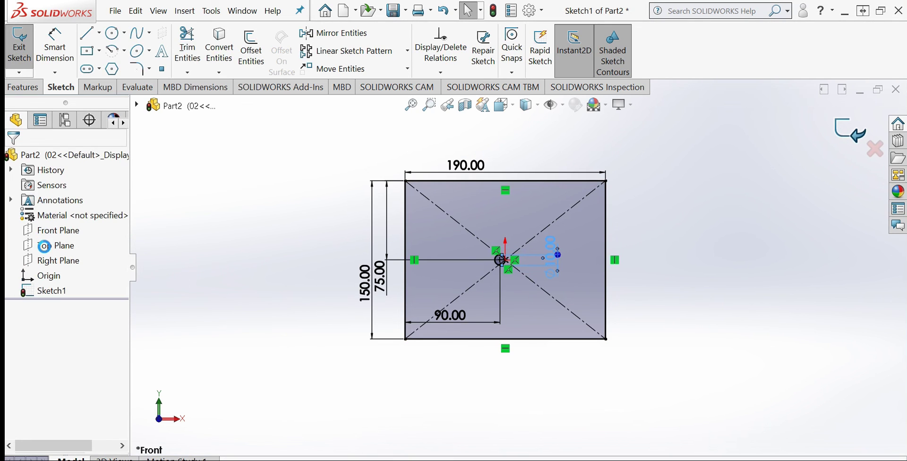
left_click(50, 294)
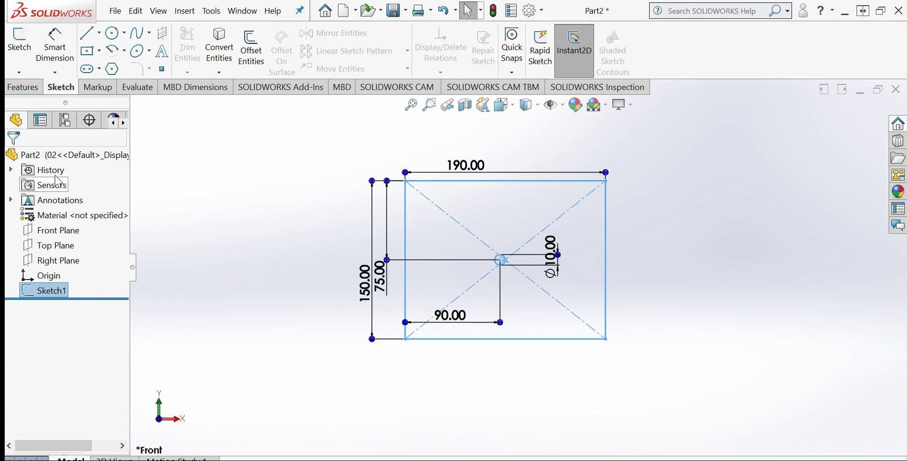
Step: Activate configuration 01 and show Sketch1: 150 mm square with a Ø10 hole 100 mm from the left
left_click(65, 121)
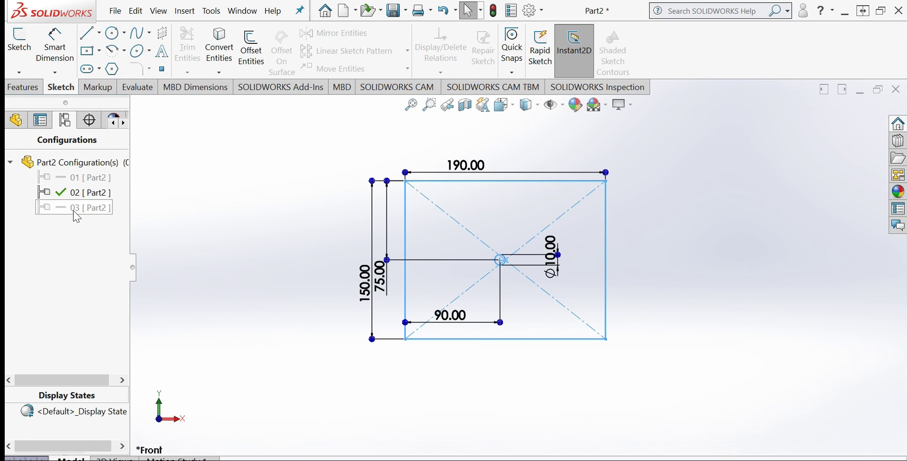
left_click(75, 177)
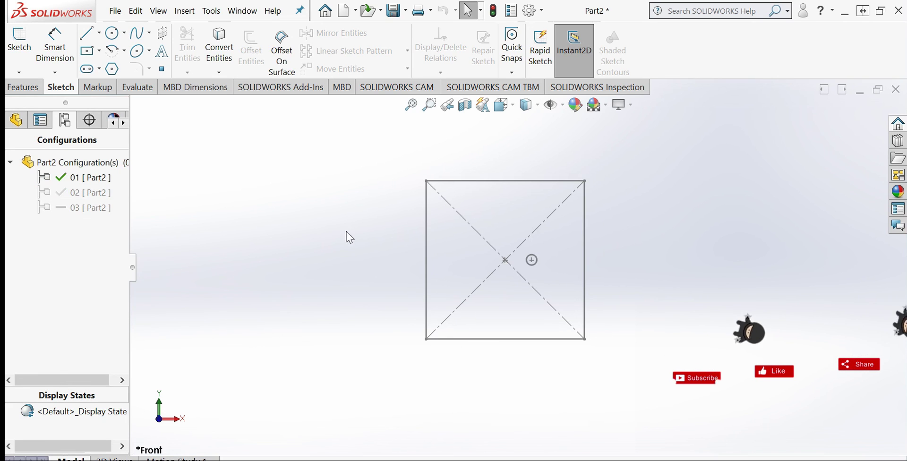
left_click(15, 120)
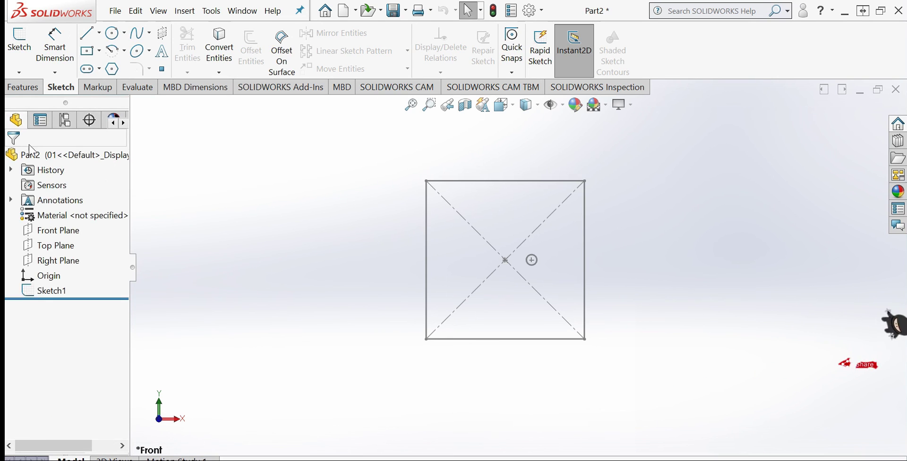
left_click(52, 293)
scroll(532, 220, "down", 3)
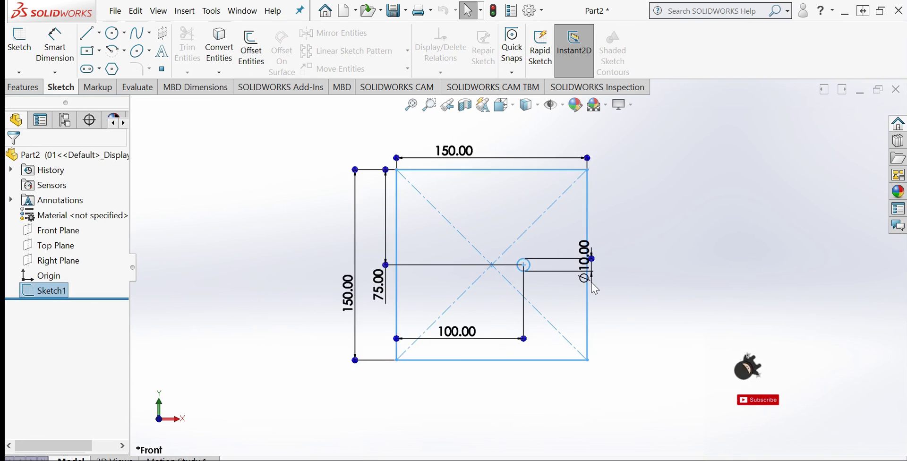
scroll(520, 236, "up", 4)
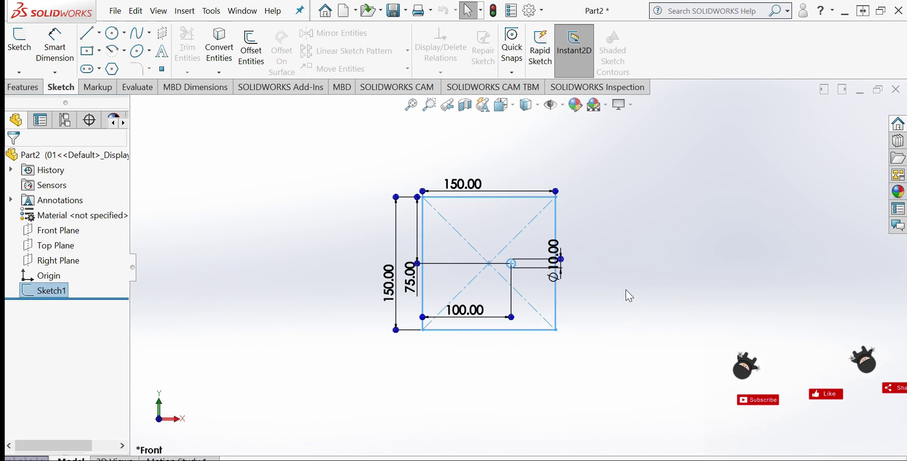
scroll(624, 295, "down", 2)
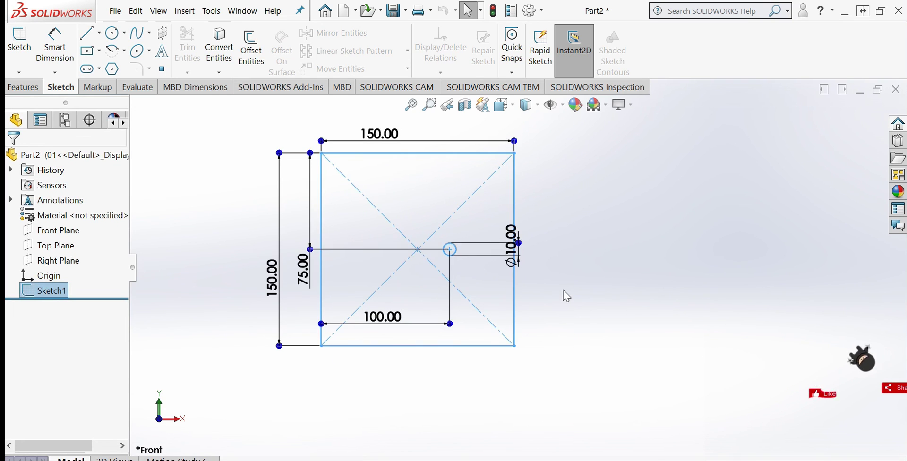